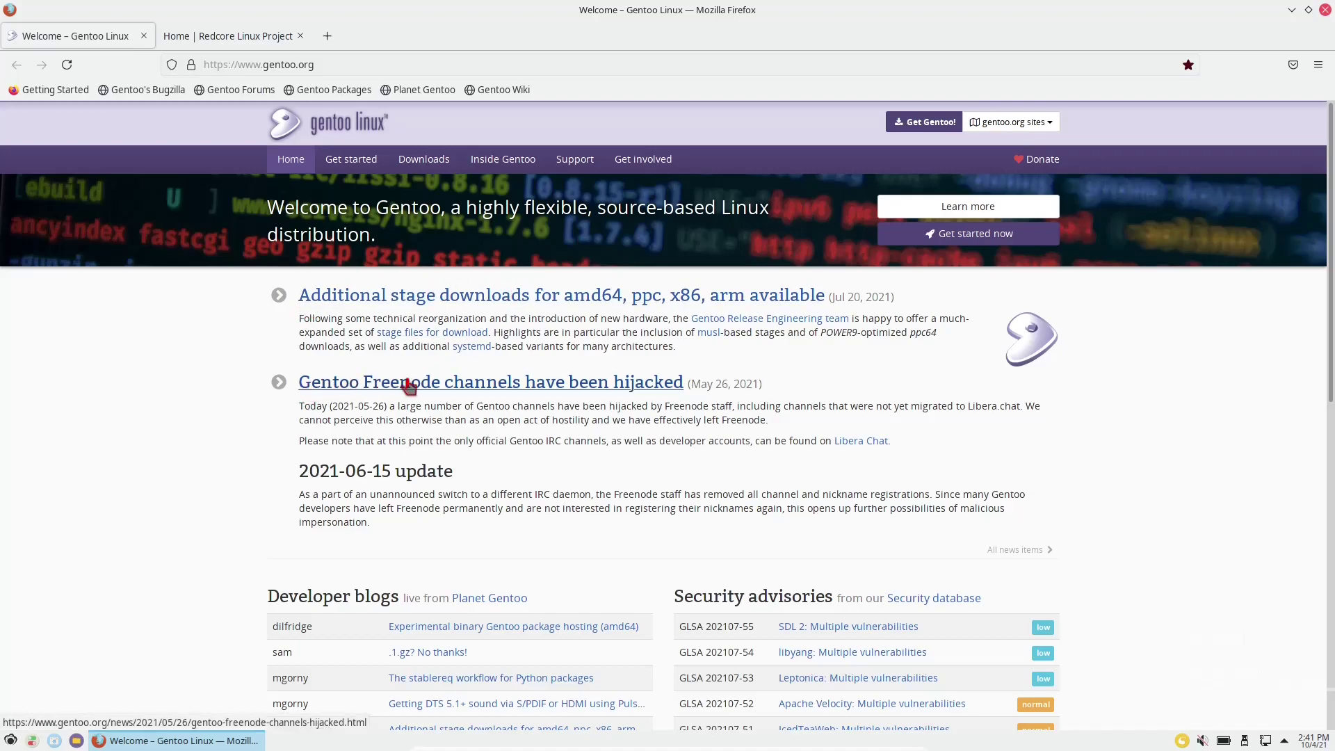
Step: Scroll down through the gentoo.org homepage and back up
scroll(542, 388, "down", 3)
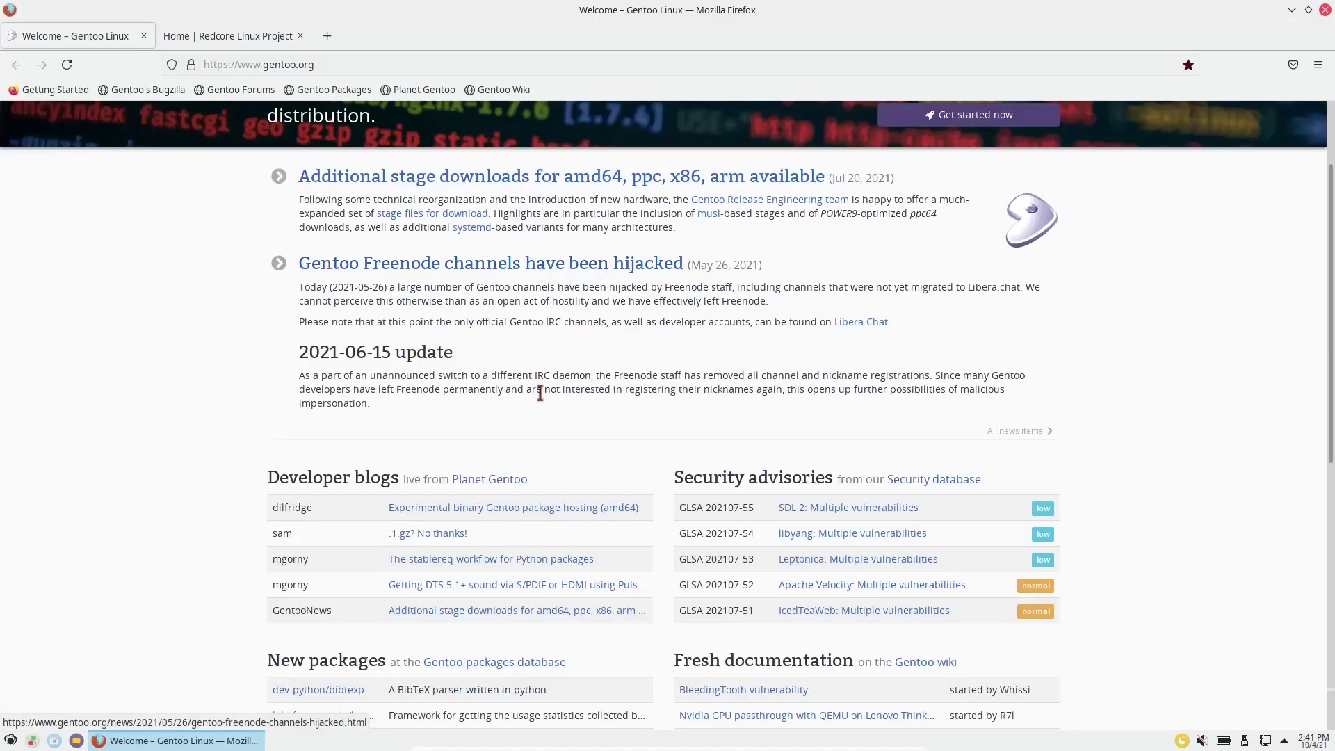
scroll(763, 427, "down", 2)
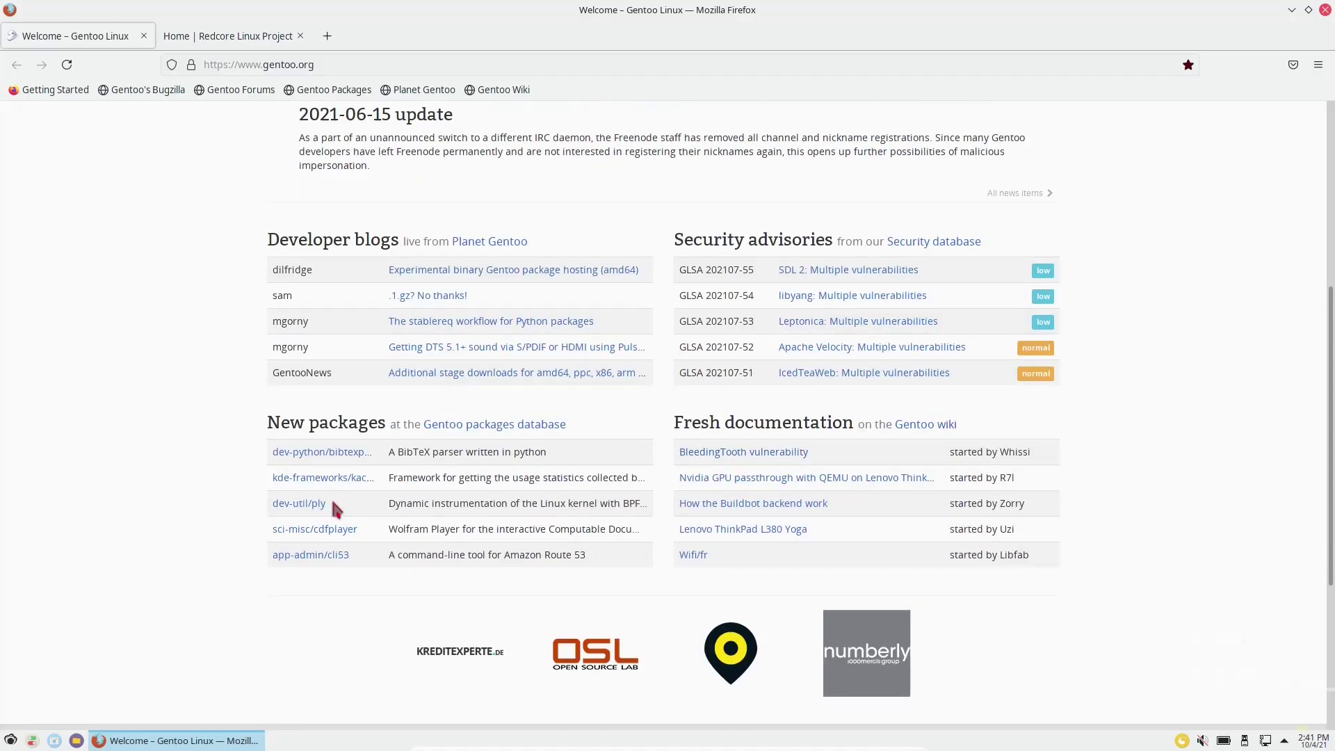
scroll(464, 430, "up", 5)
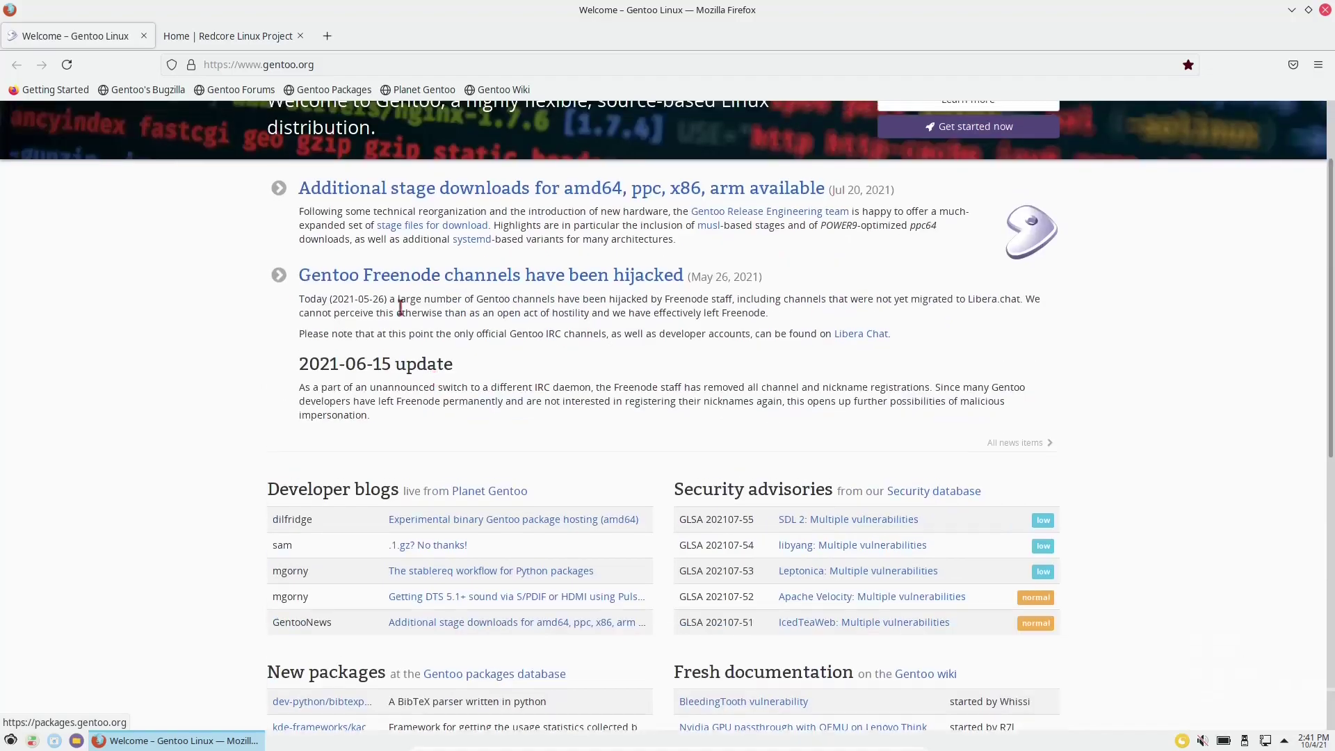
Step: Switch to the Redcore Linux Project tab and scroll down to its What is?, Why?, For who? overview sections
left_click(217, 37)
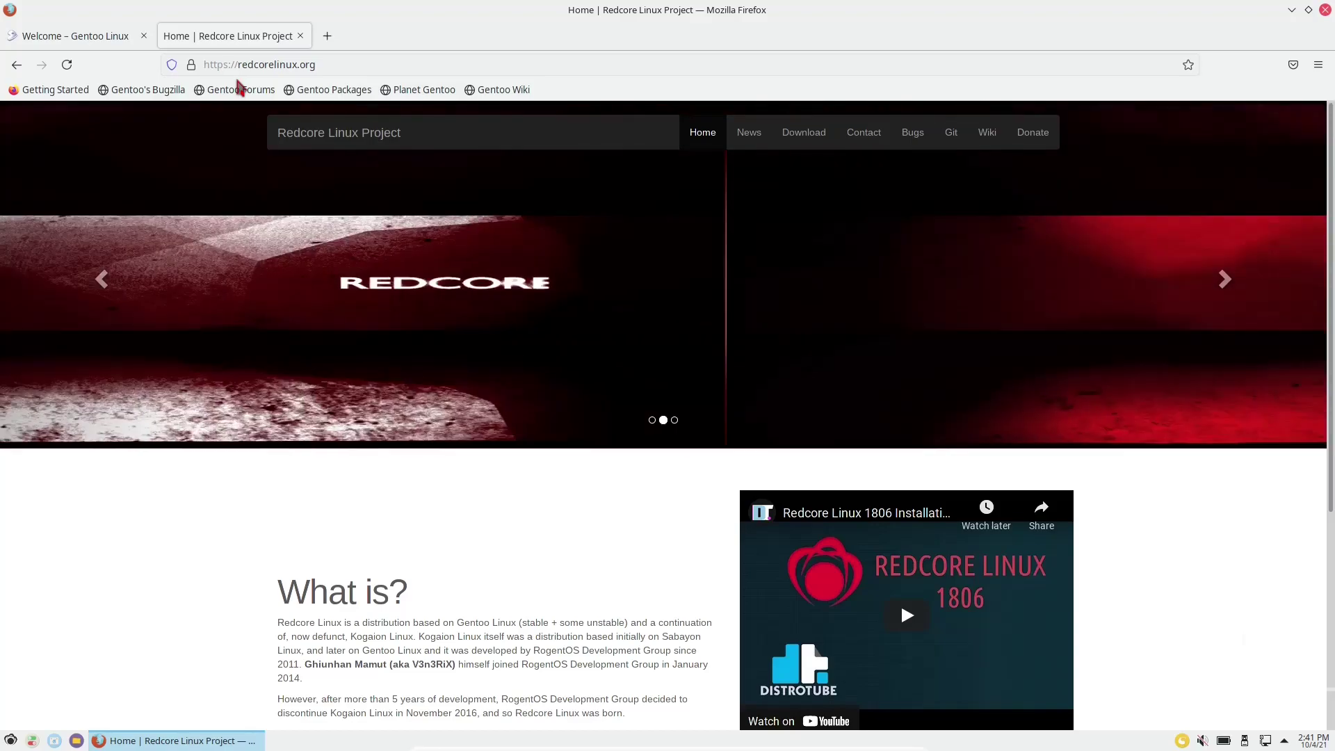
scroll(451, 182, "down", 2)
scroll(451, 182, "down", 3)
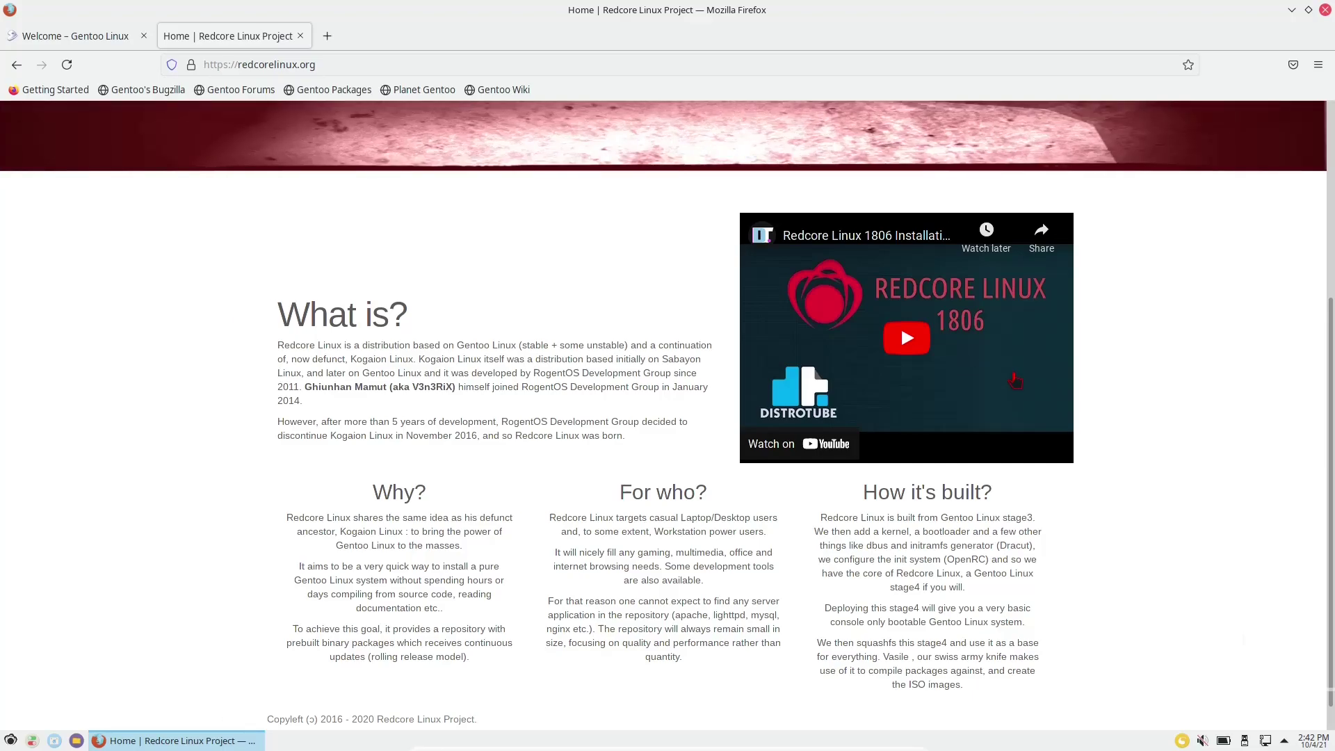
Step: Scroll down the redcorelinux.org page and back up to its banner and navigation
scroll(507, 462, "down", 1)
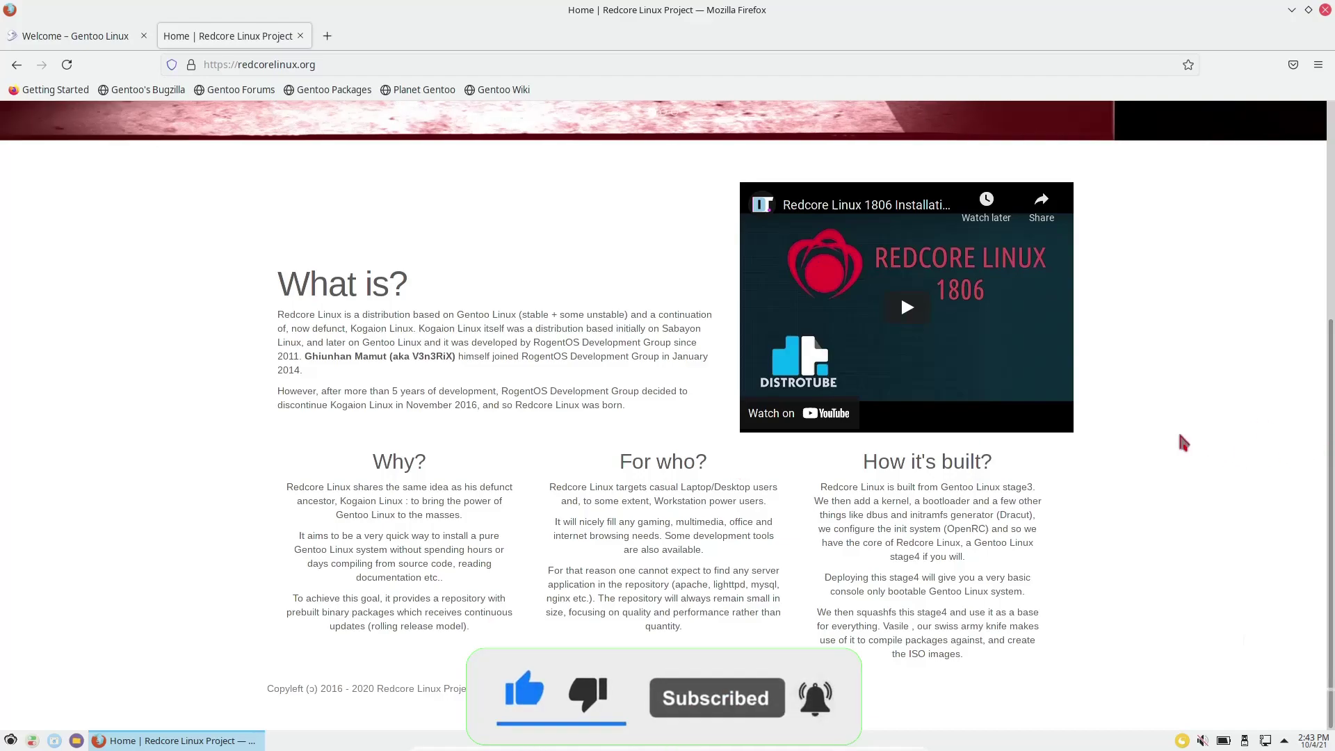
scroll(1182, 444, "up", 5)
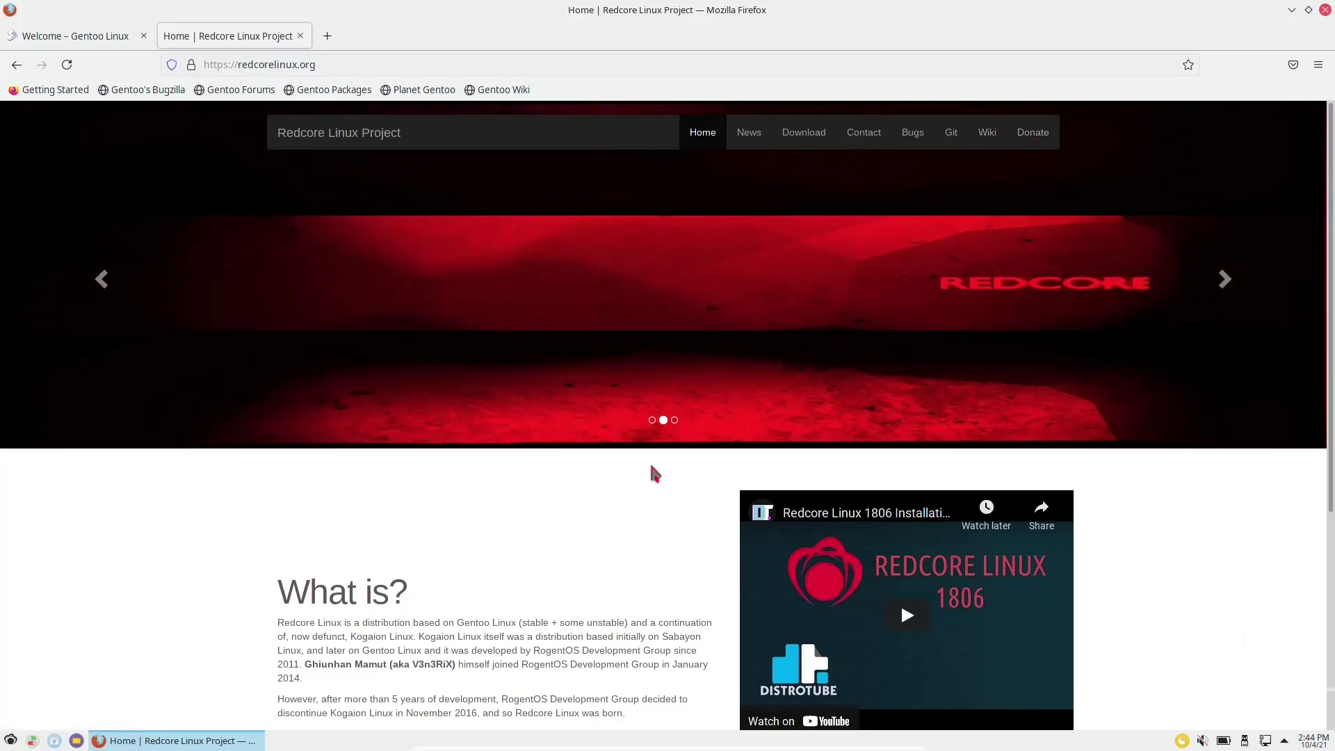
scroll(636, 545, "down", 3)
scroll(636, 553, "up", 4)
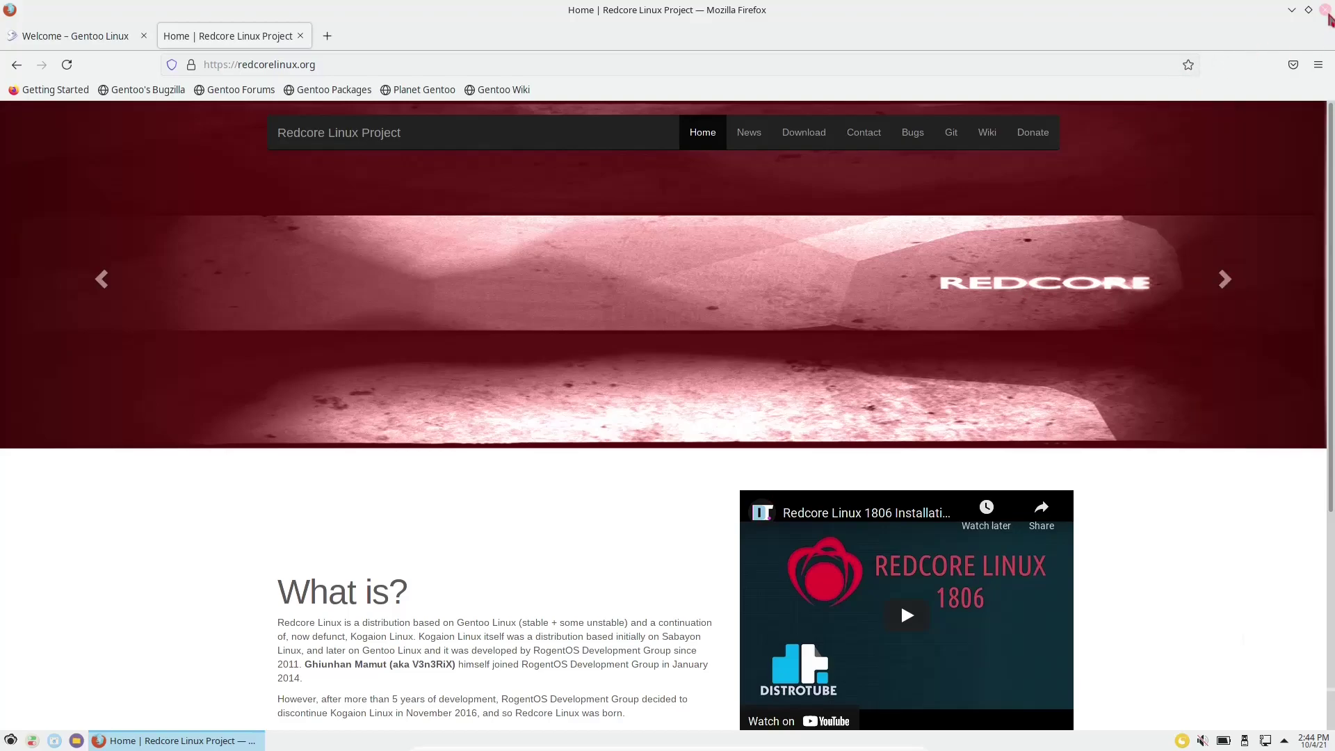
Step: Close Firefox and put the bottom panel into edit mode
left_click(1325, 10)
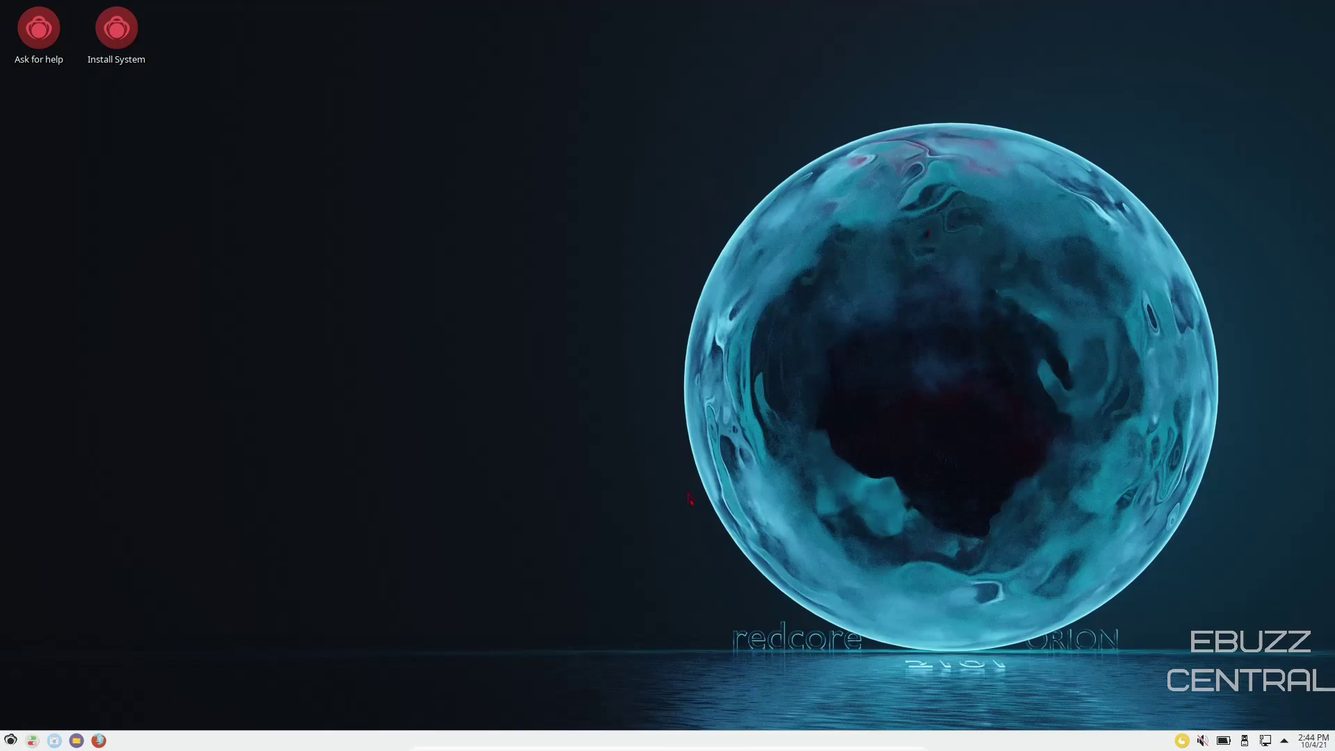
right_click(772, 744)
left_click(797, 727)
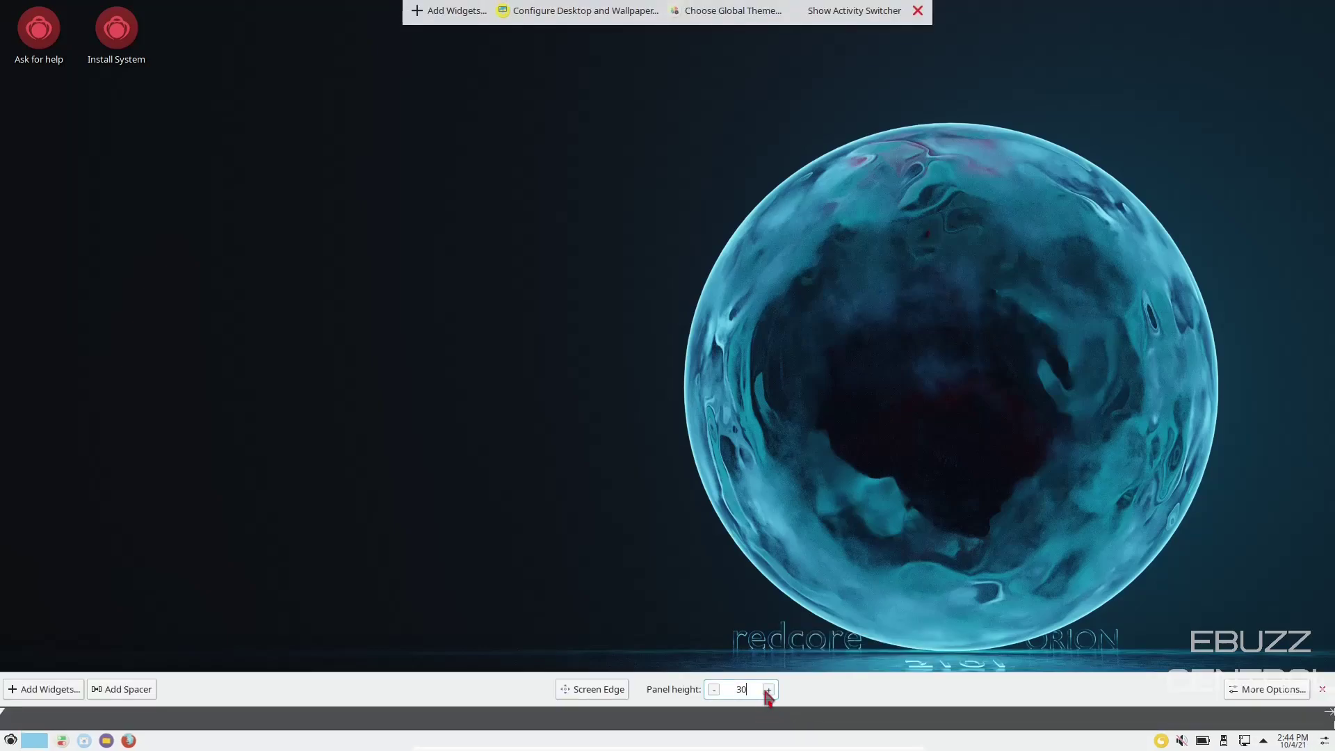
Step: Raise the bottom panel height from 30 to 38 and close the editing toolbars
left_click(770, 690)
left_click(769, 688)
left_click(769, 686)
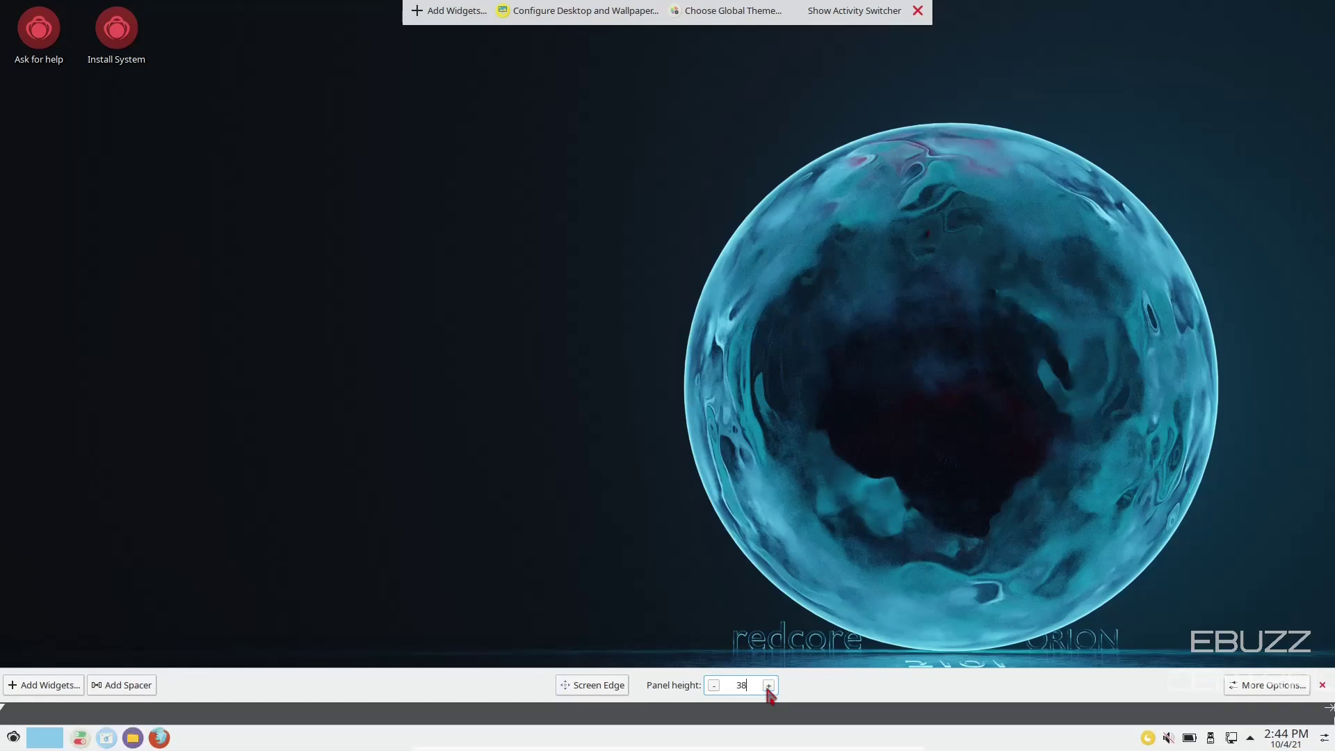
left_click(769, 685)
left_click(821, 487)
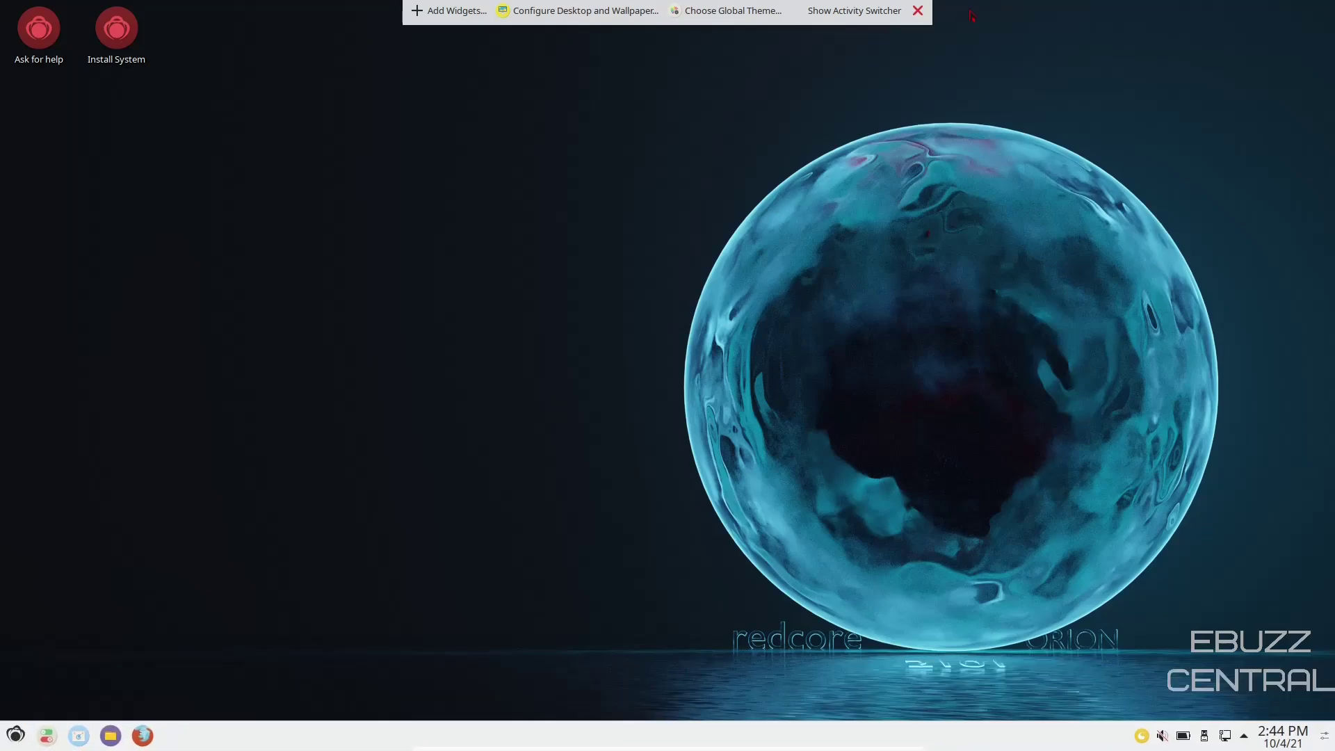
left_click(918, 11)
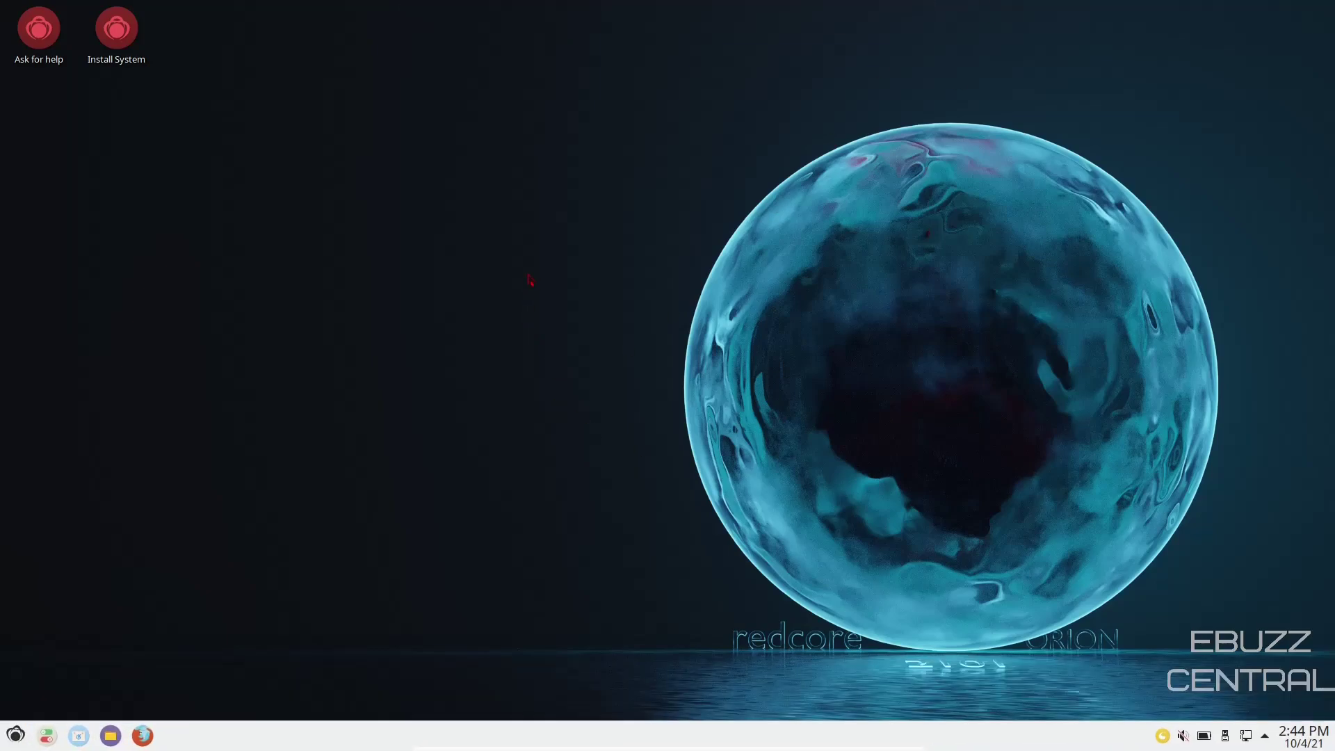
right_click(529, 279)
left_click(610, 289)
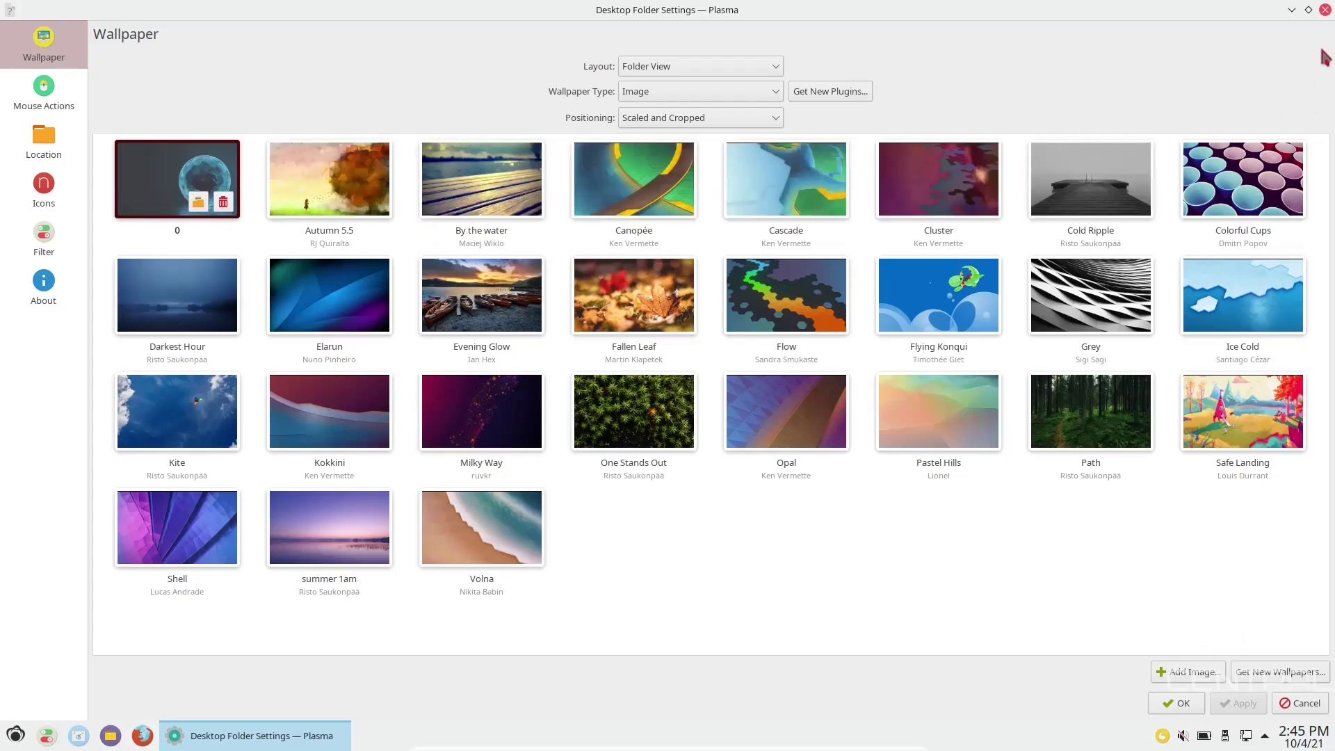
left_click(1325, 10)
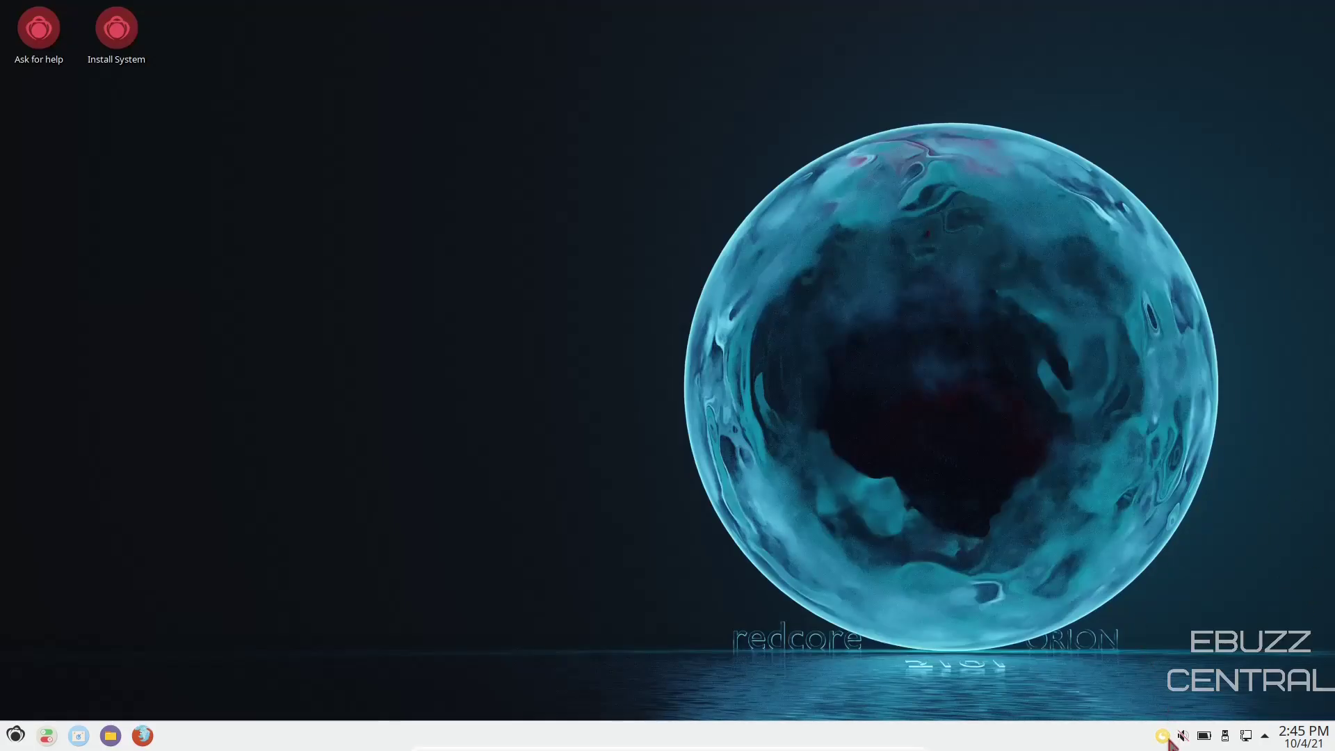
left_click(1266, 737)
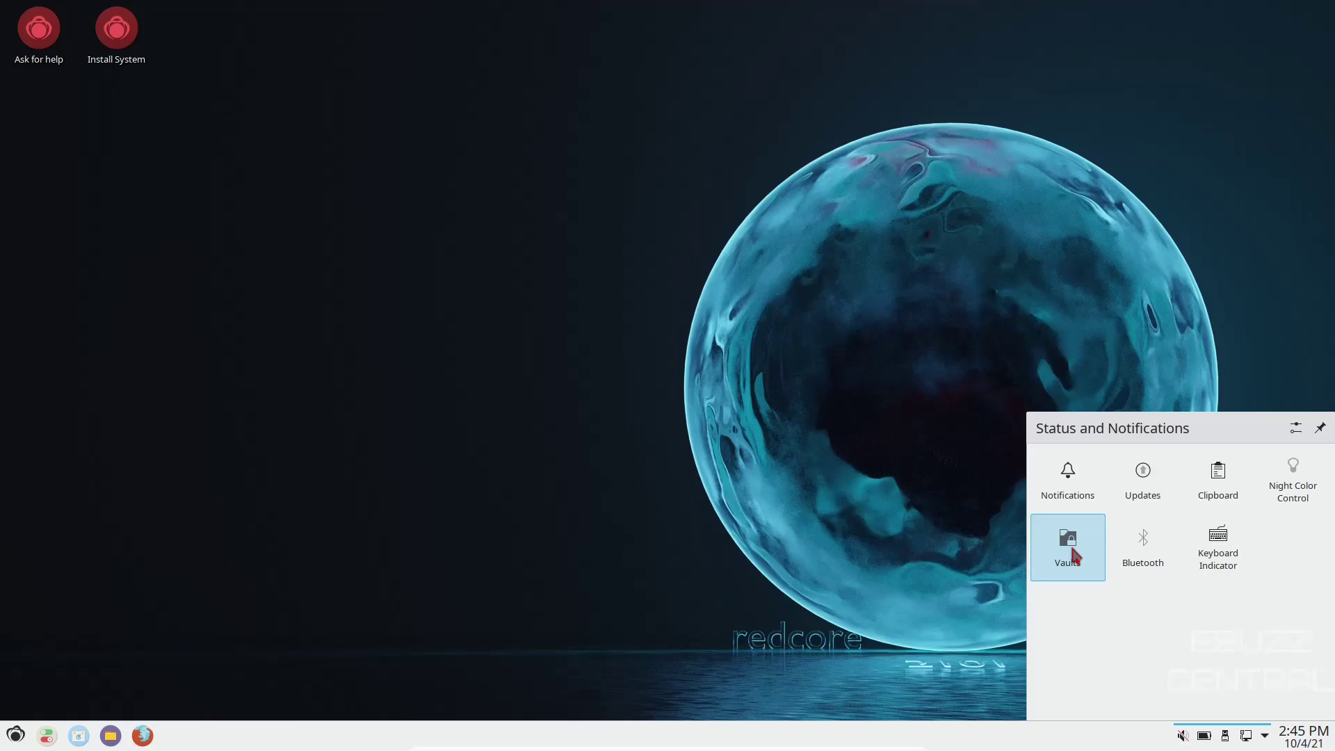
left_click(1111, 325)
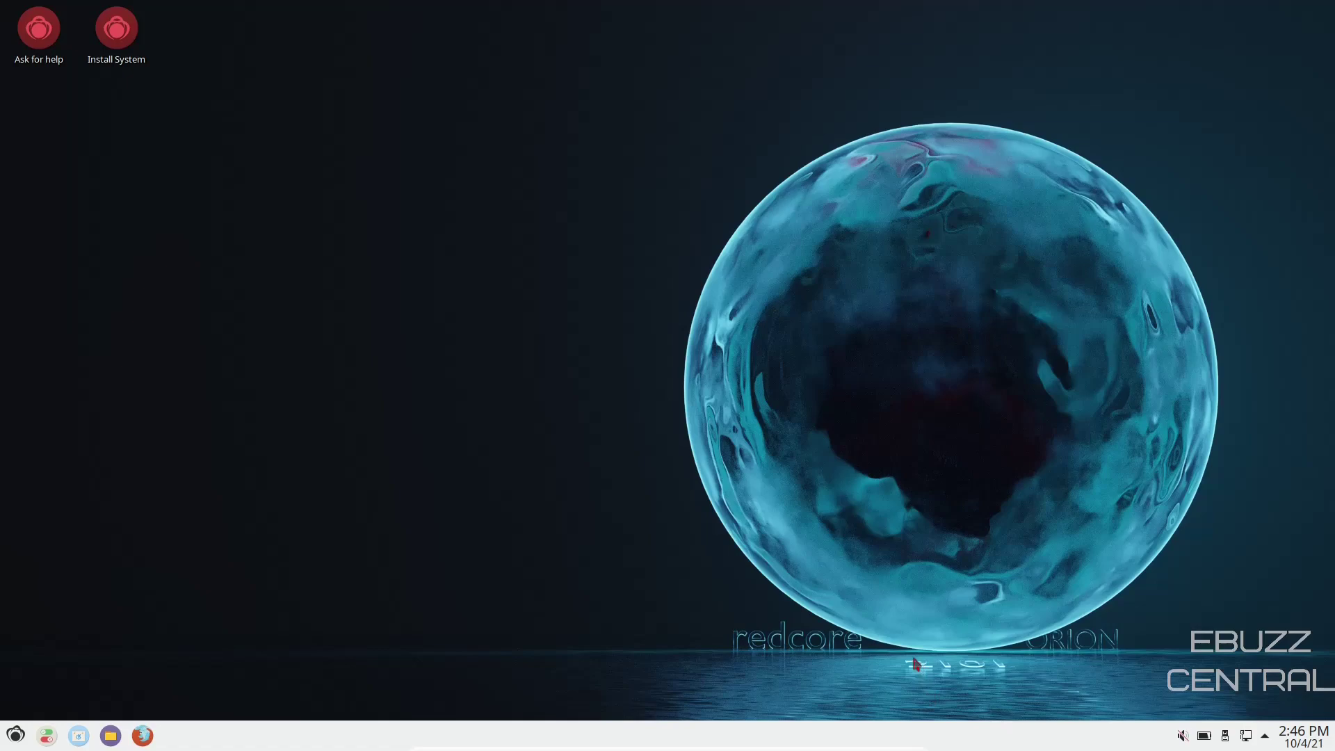
Step: Edit the bottom panel and show More Options: Left alignment, Always Visible, Adaptive opacity
right_click(787, 737)
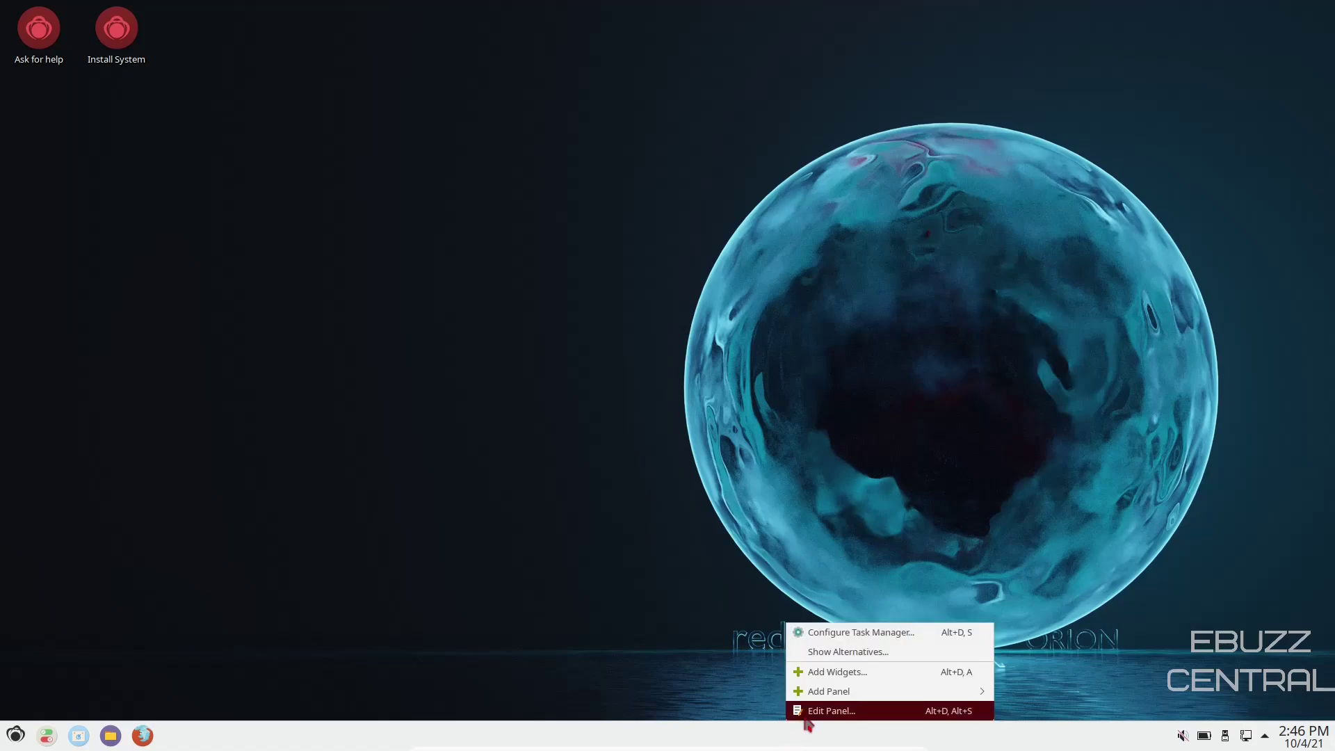
left_click(805, 718)
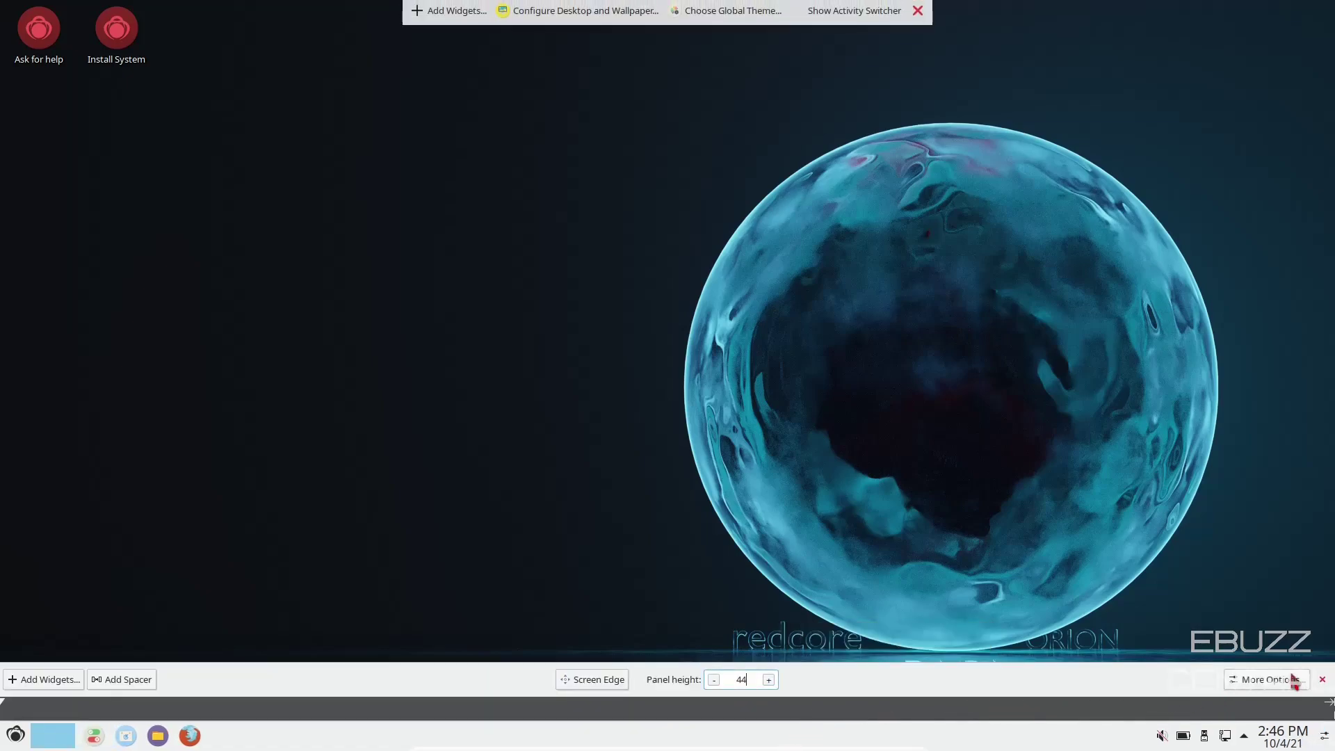
left_click(1295, 681)
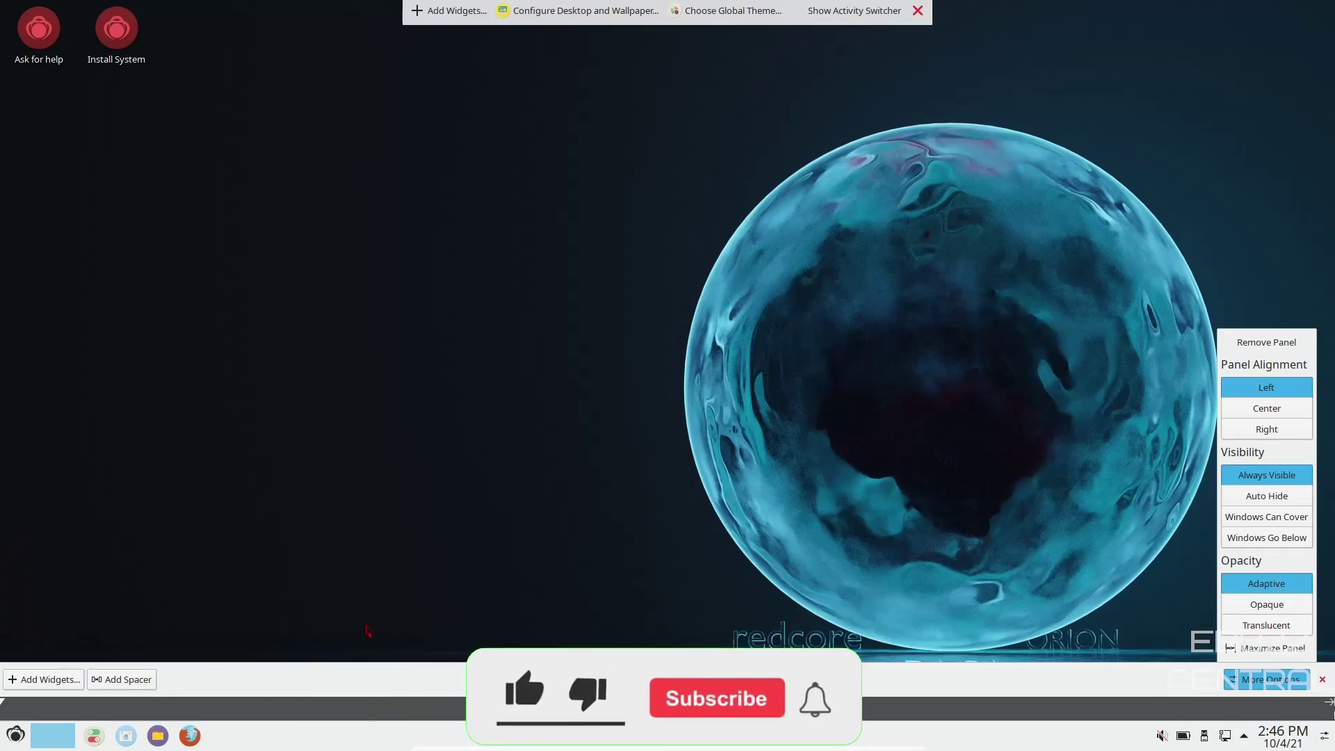
Step: Add a Weather Report widget to the desktop's top-right corner
key("Escape")
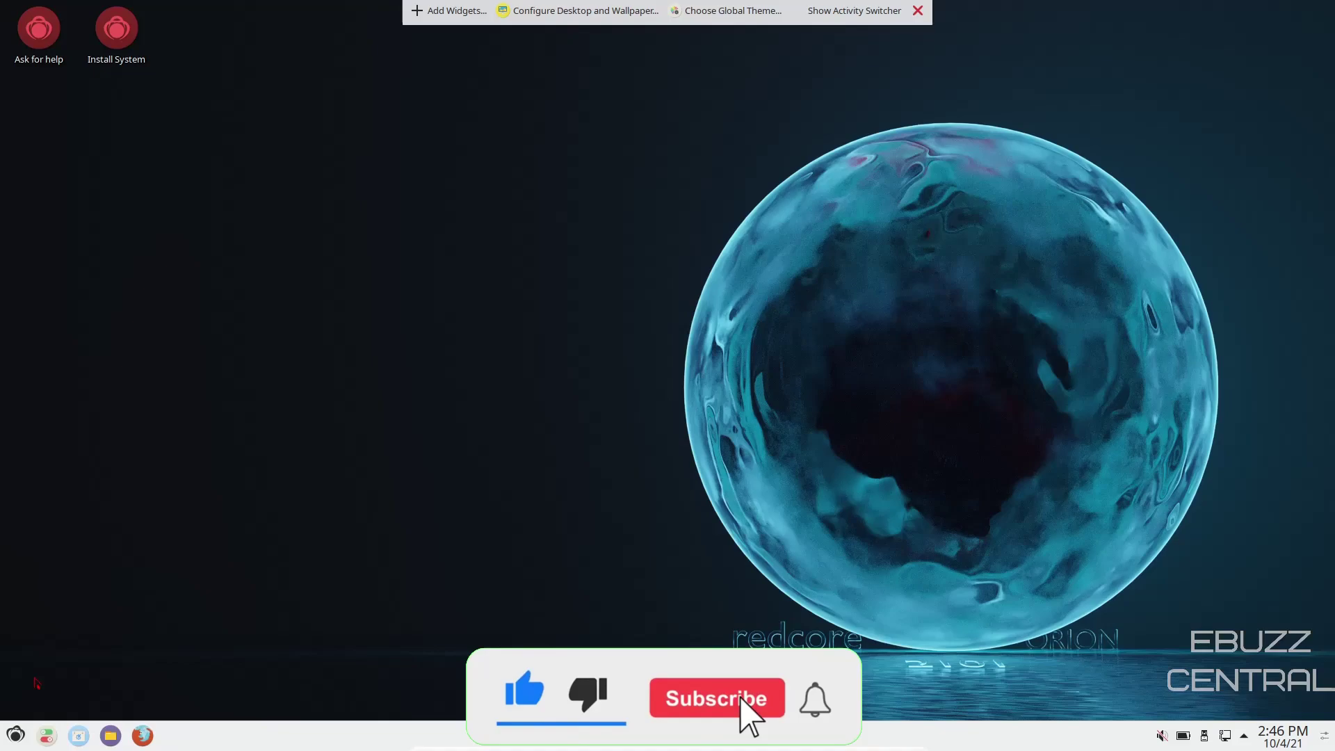
key("alt+d")
key("a")
scroll(200, 347, "down", 2)
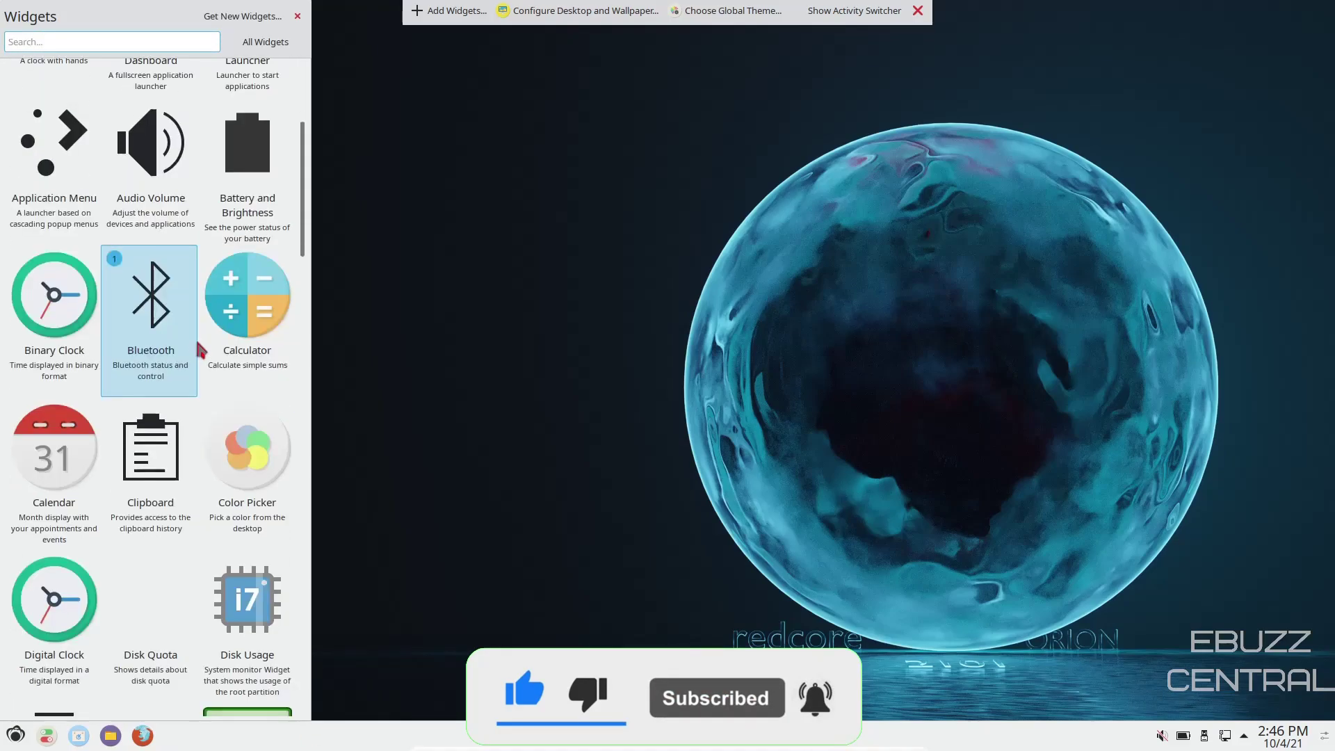
scroll(200, 347, "down", 1)
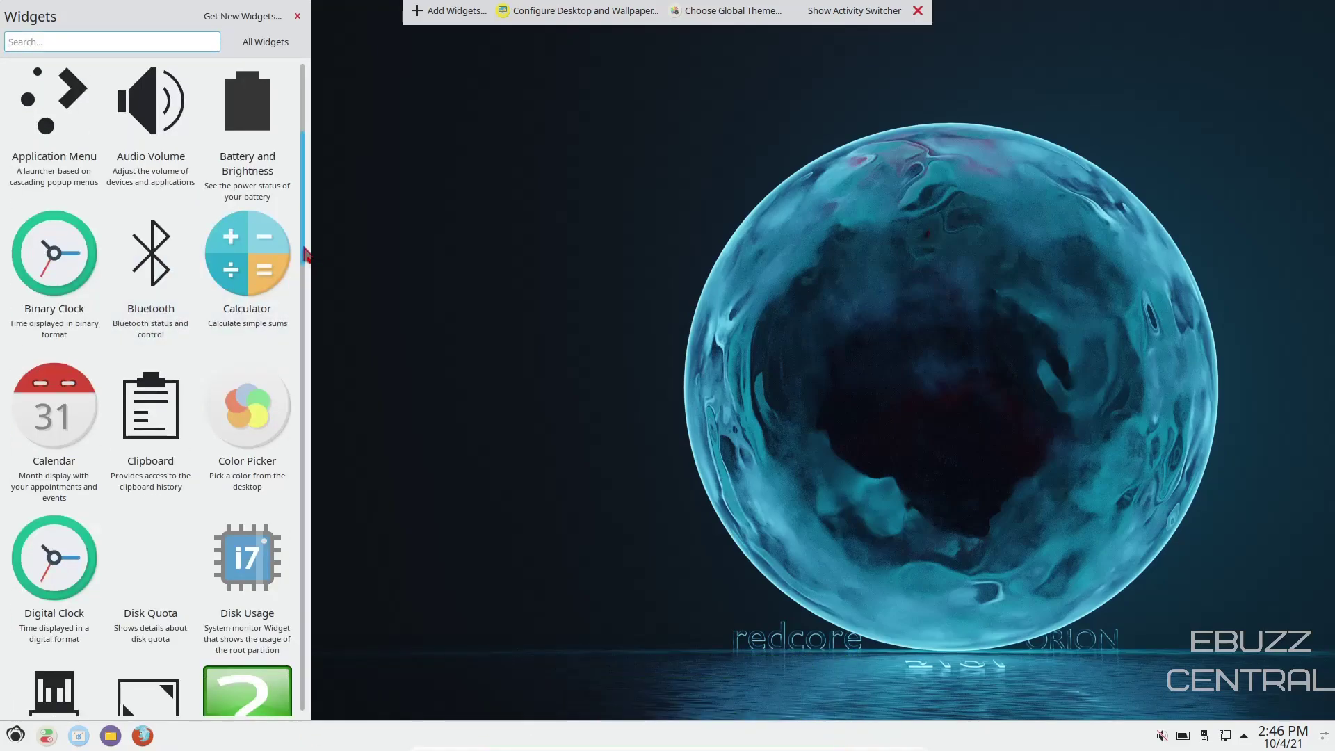
left_click_drag(306, 253, 303, 710)
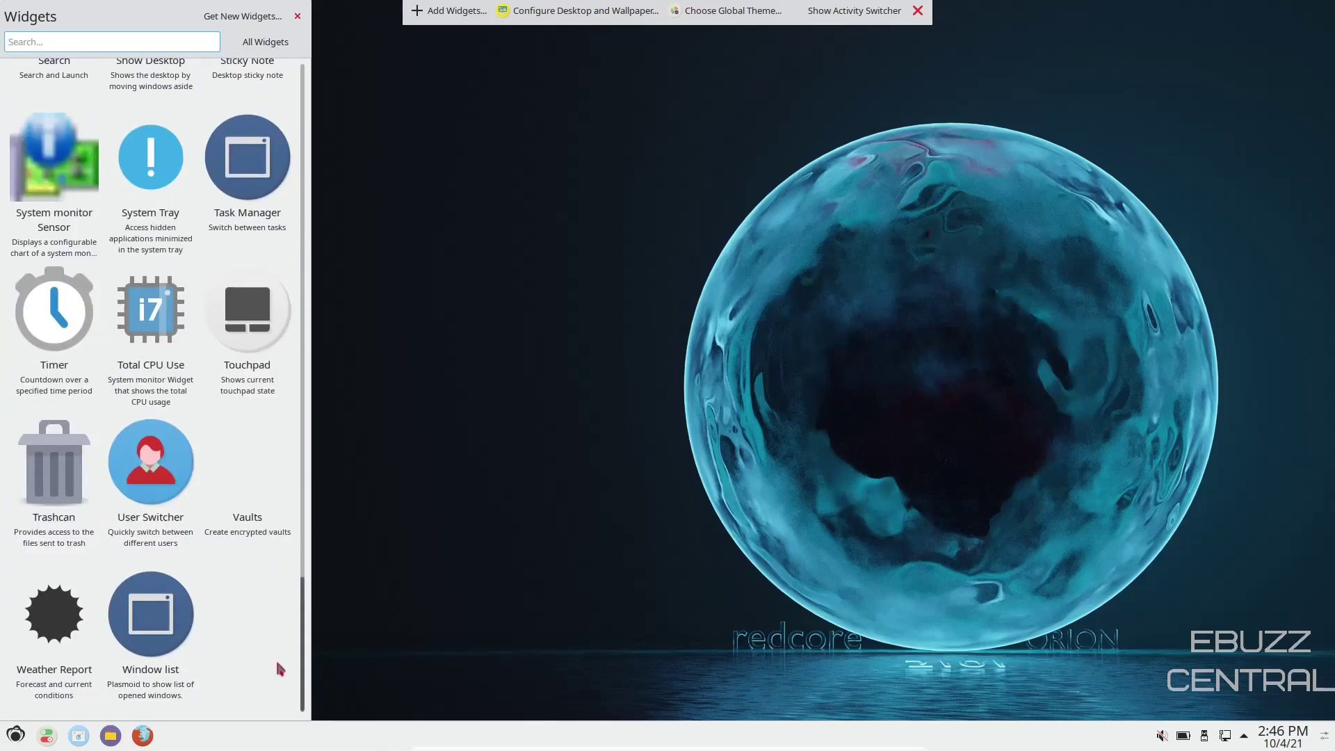
left_click_drag(62, 619, 1301, 88)
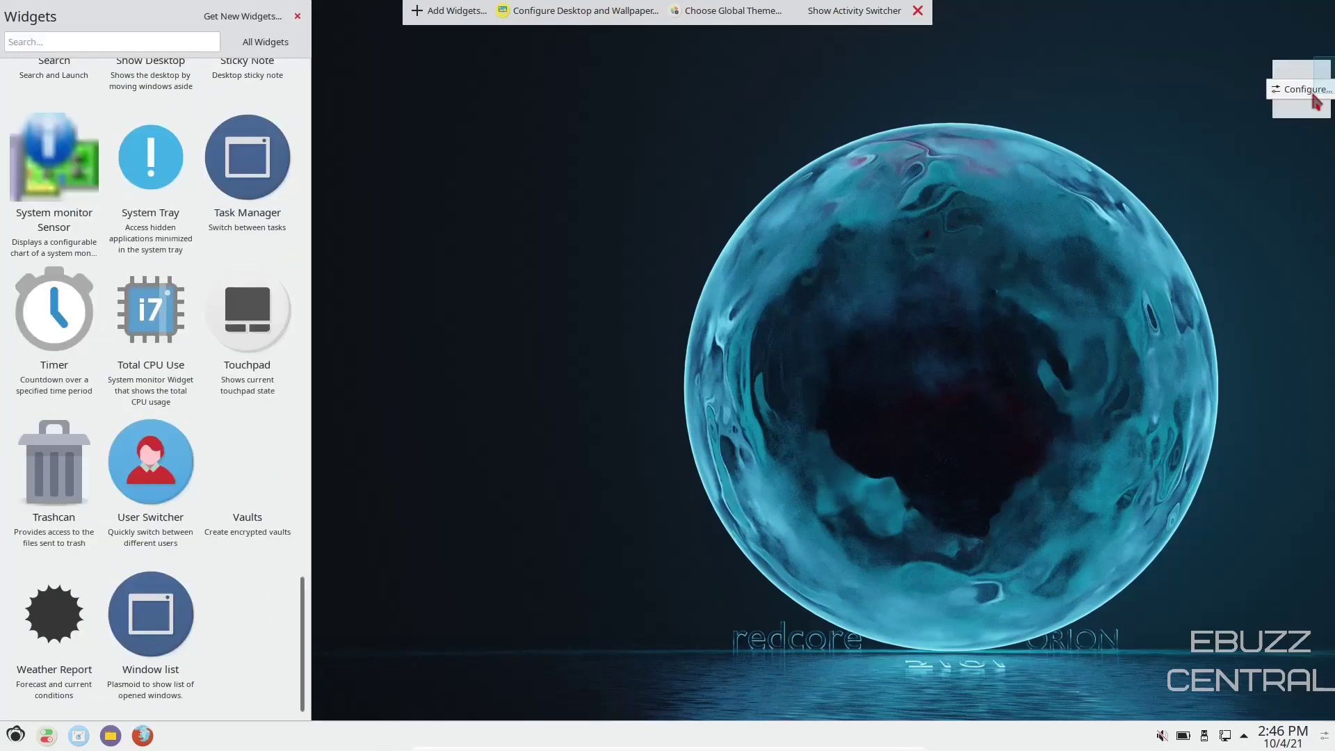
Step: Set the weather widget's location to Dallas Love Field, TX from NOAA's National Weather Service
left_click(1298, 91)
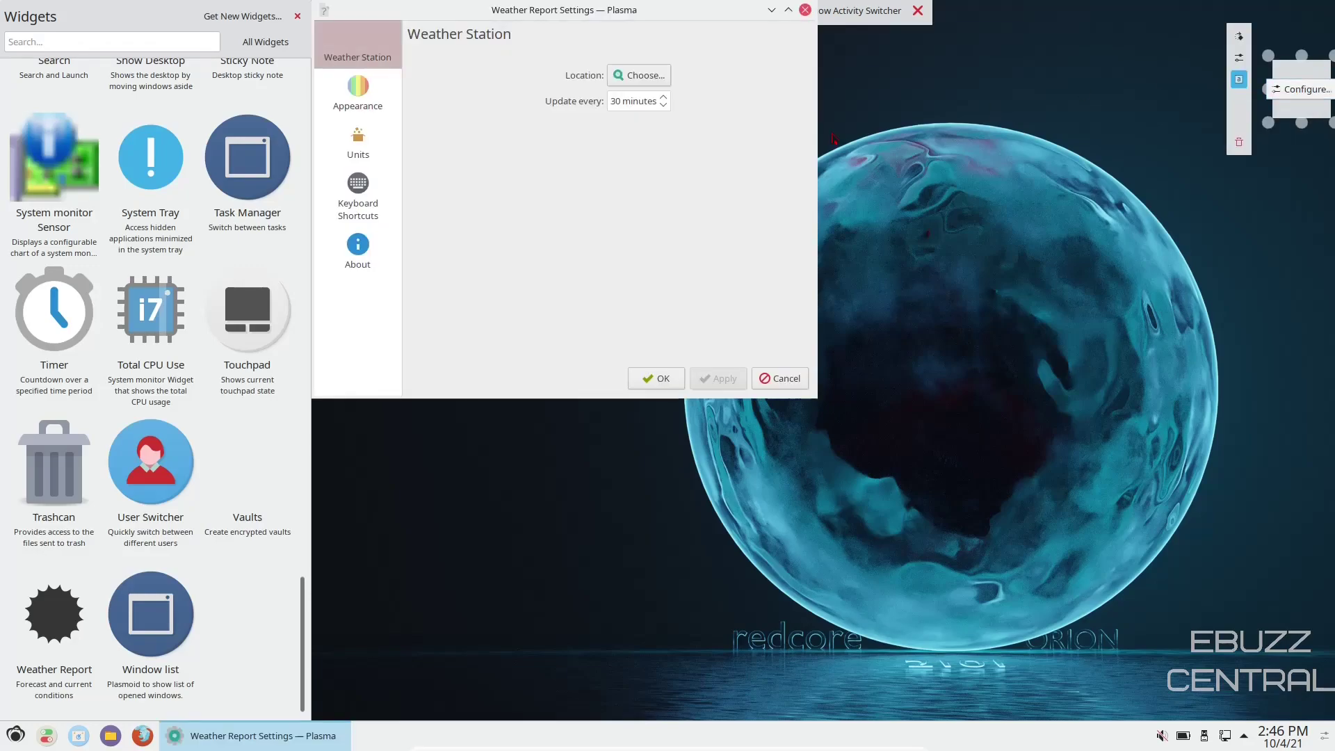
left_click(645, 76)
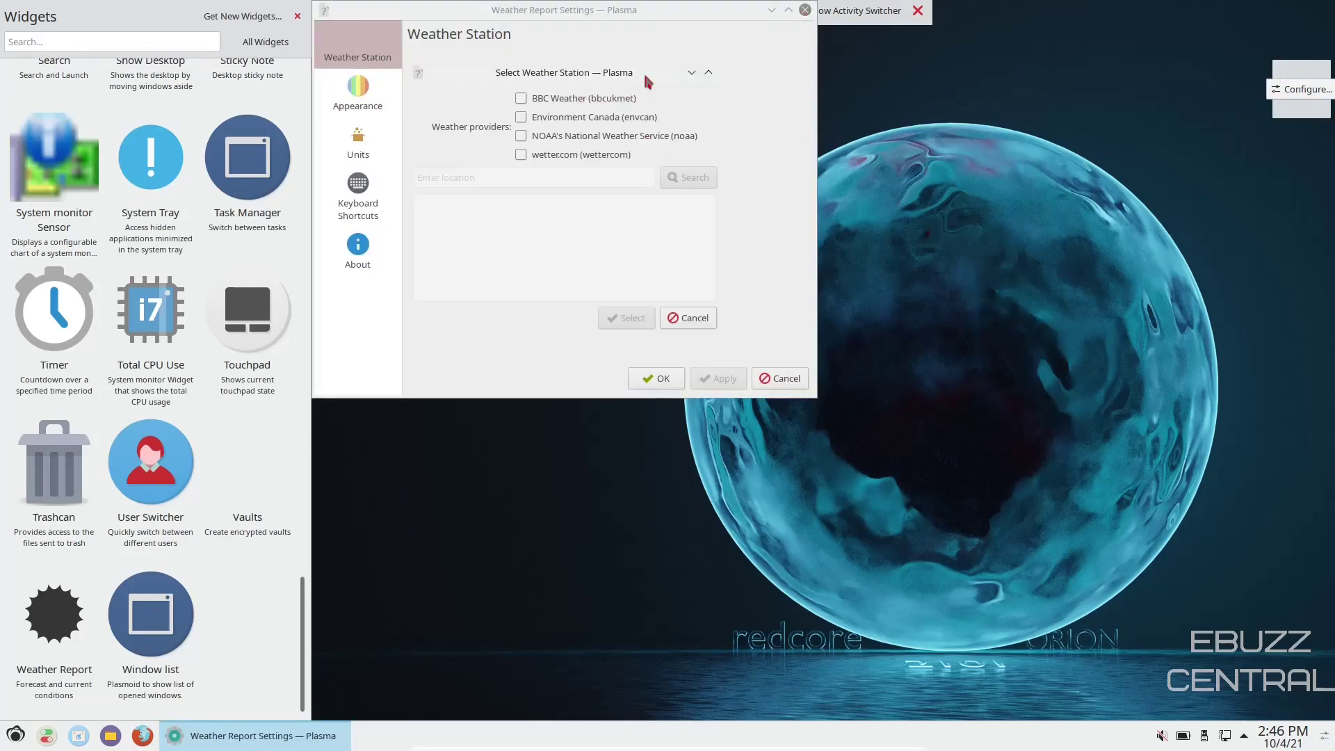
left_click(521, 137)
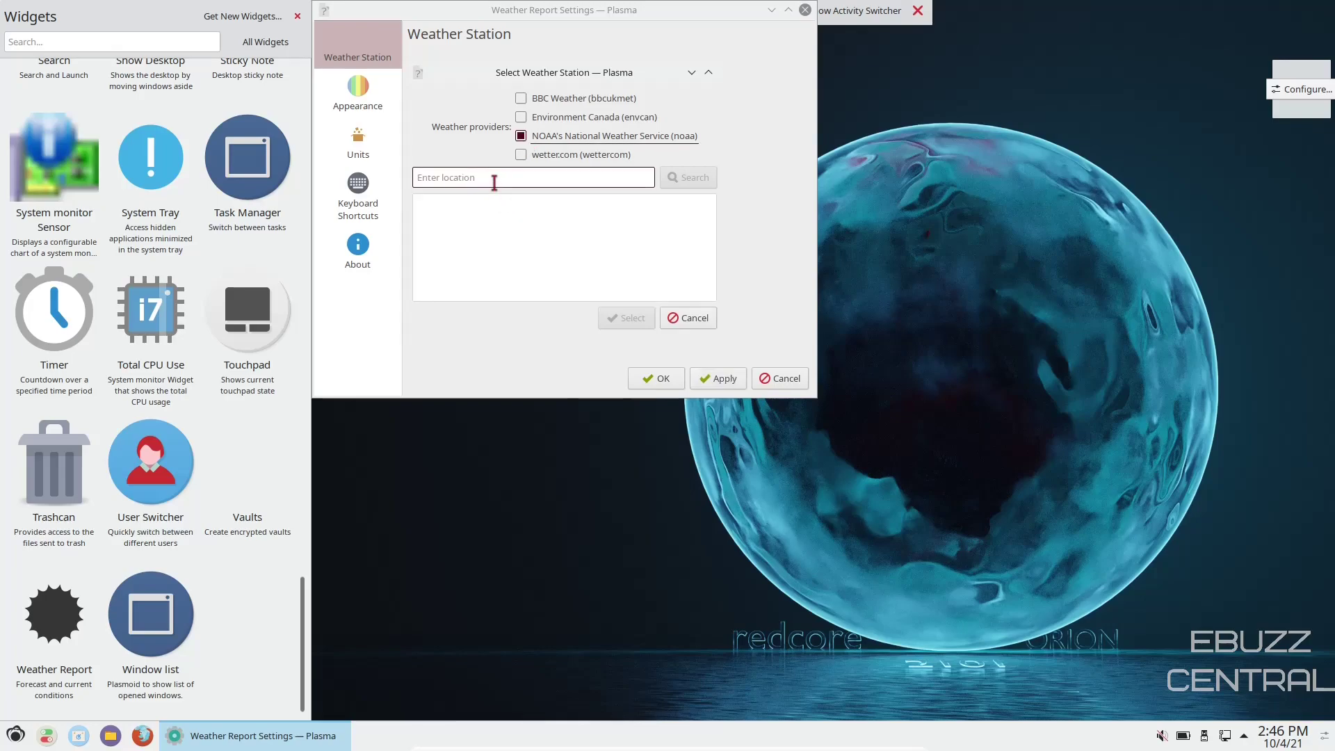
type("dallas")
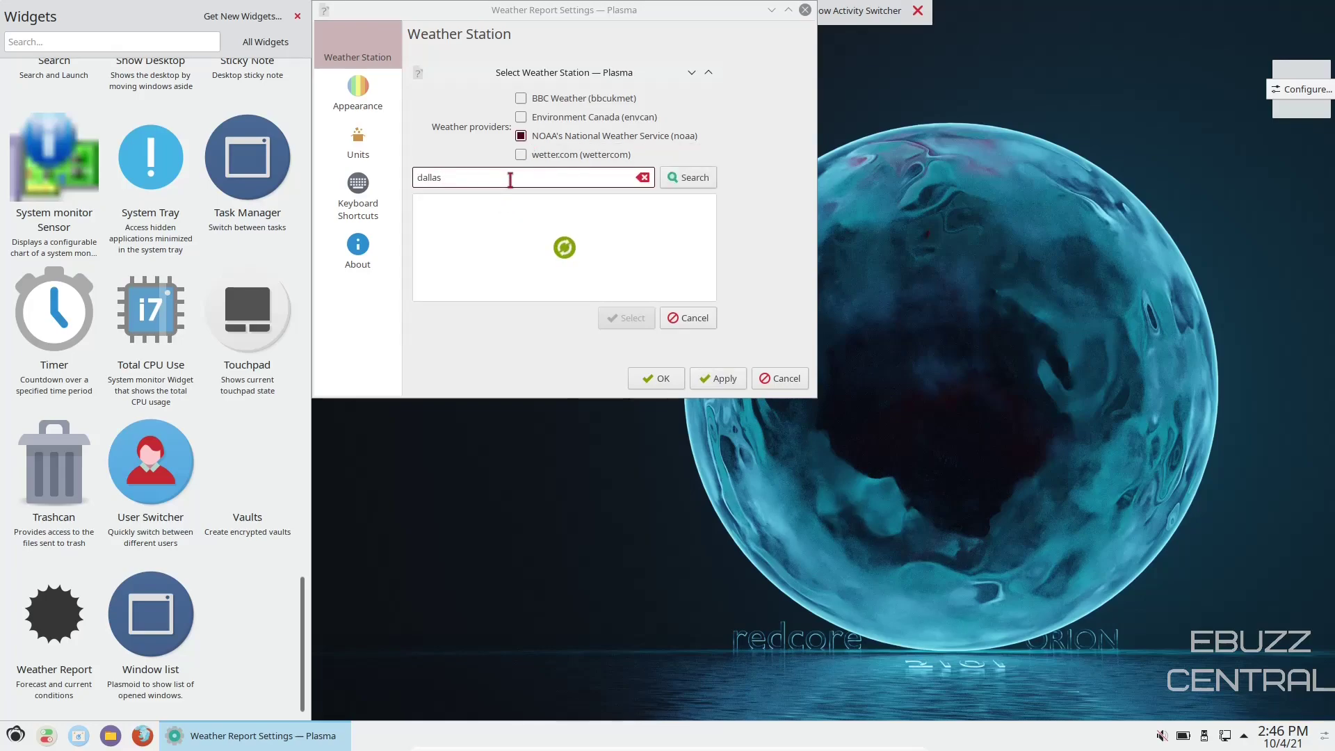
left_click(472, 227)
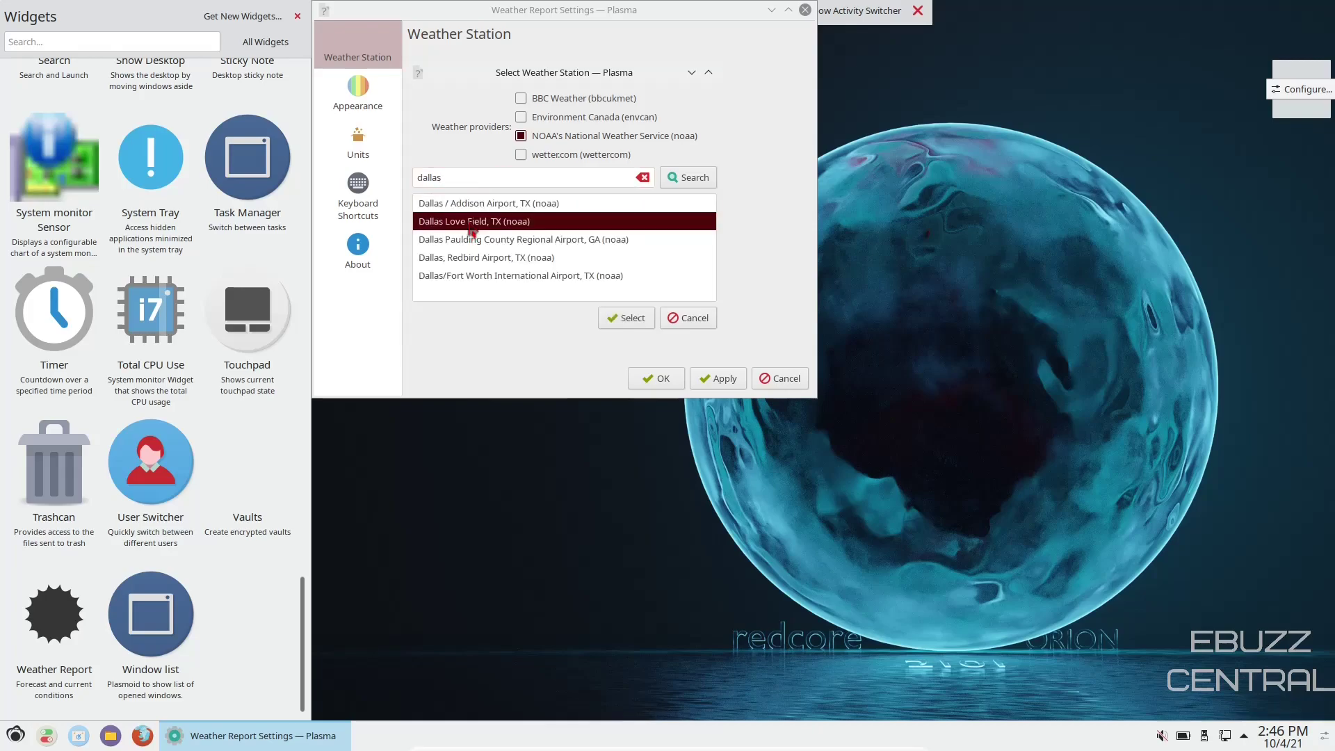
left_click(720, 379)
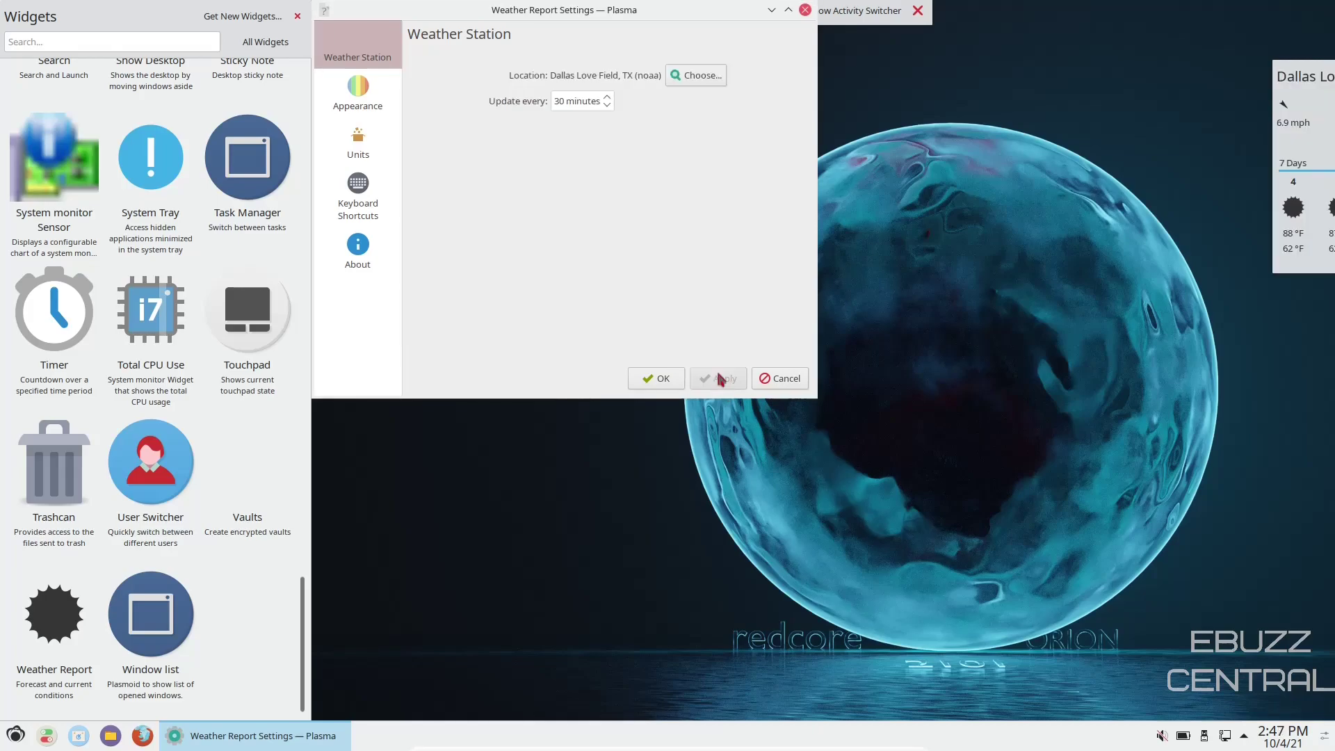
left_click(805, 9)
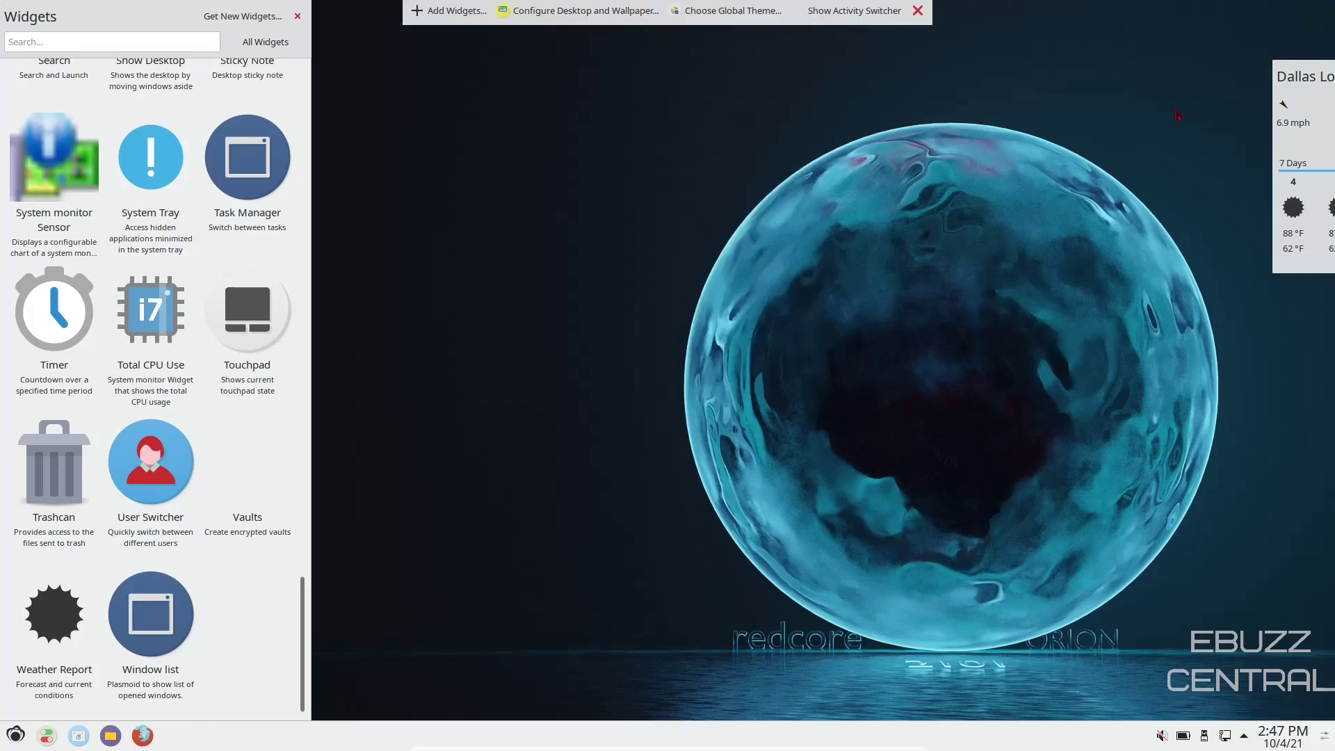
Step: Drag the Dallas weather widget fully on screen, then remove it from the desktop
left_click_drag(1288, 76, 1063, 43)
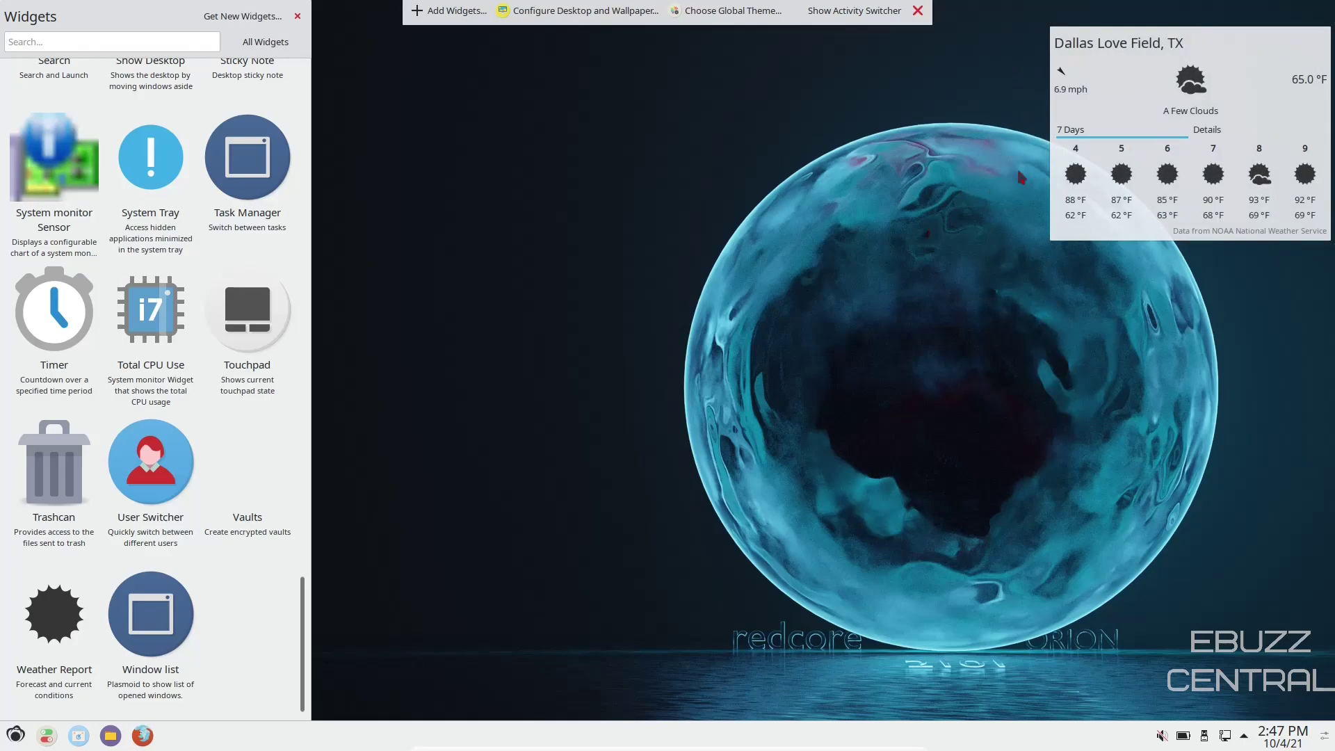
mouse_move(1057, 105)
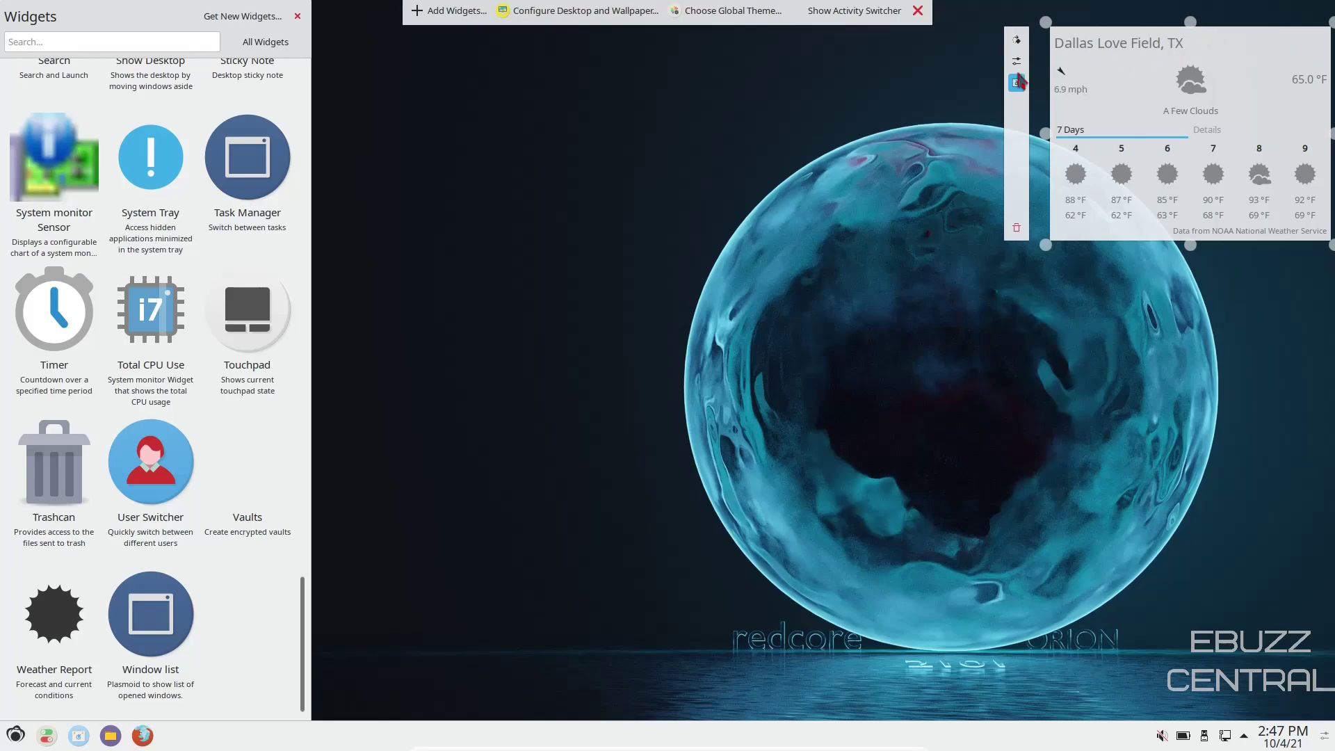
left_click(1016, 228)
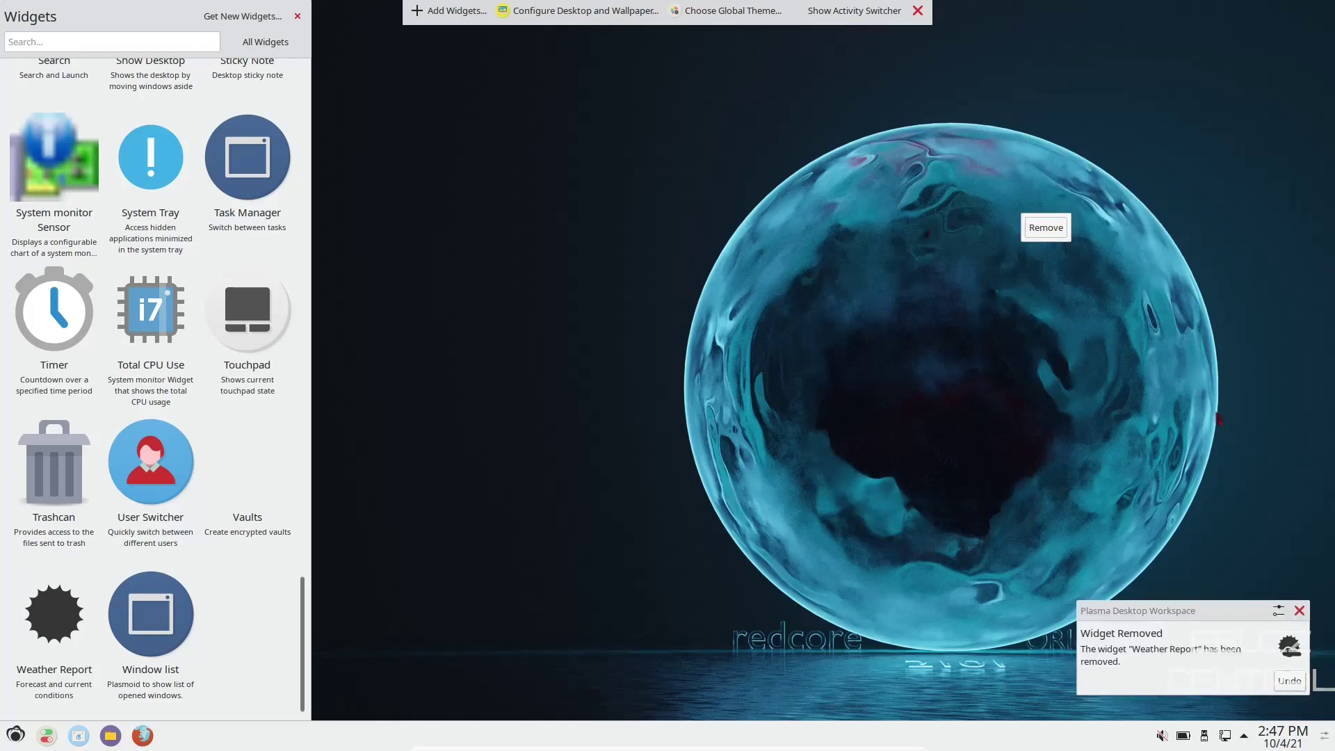
Step: Exit desktop editing mode with Escape
key("Escape")
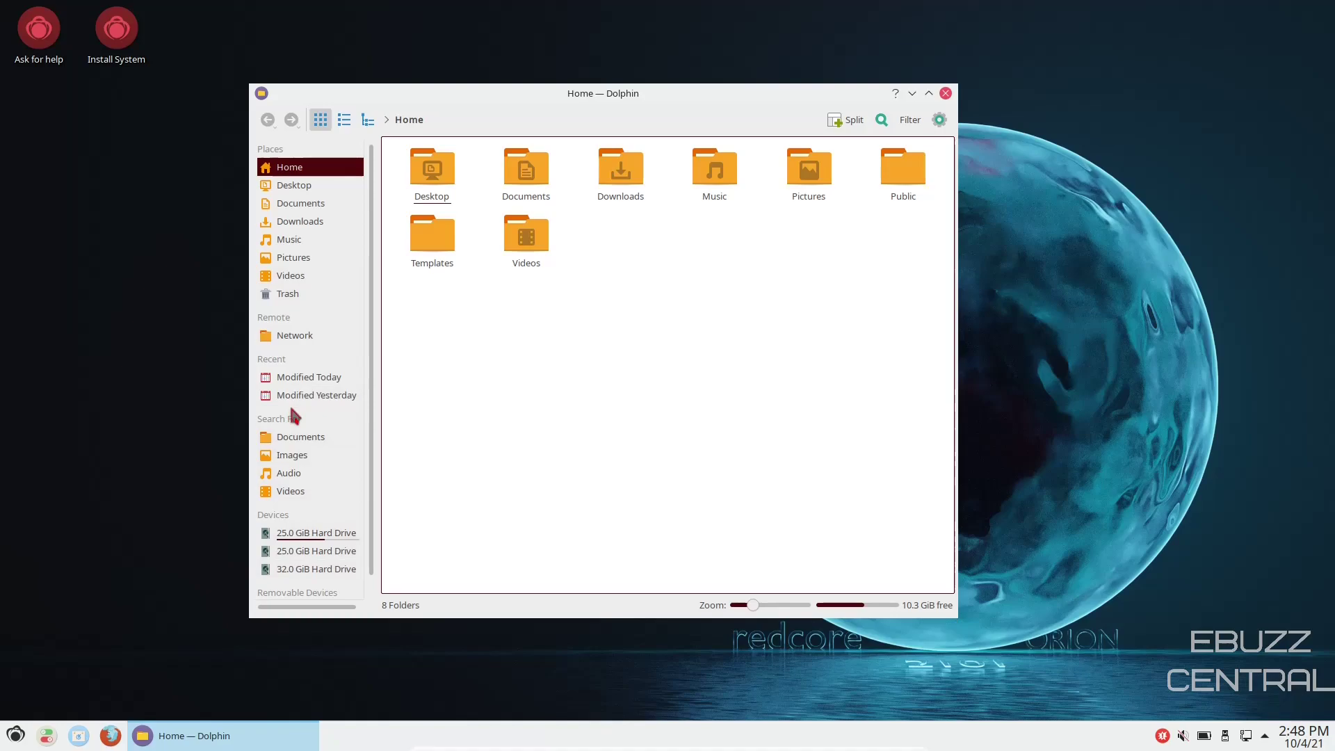
Step: Hide the Recent and Search For sections of Dolphin's Places panel
right_click(269, 361)
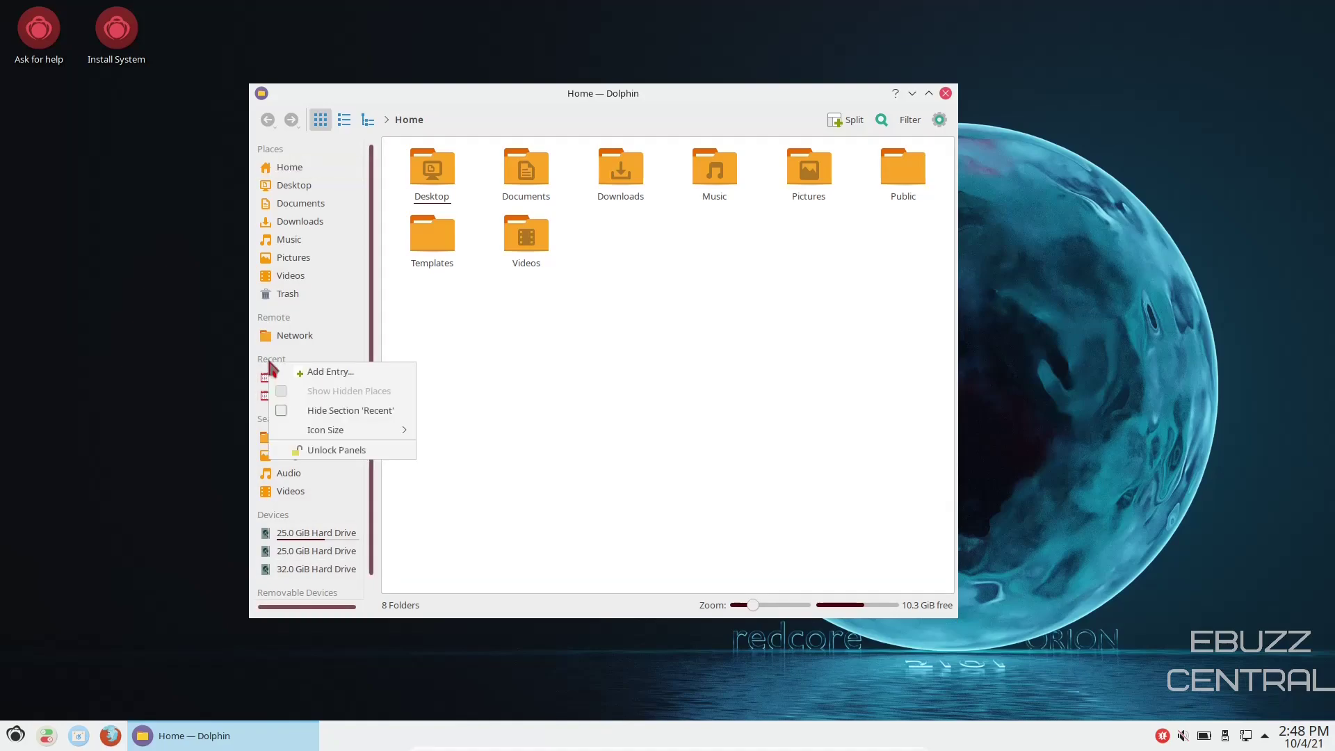
left_click(282, 409)
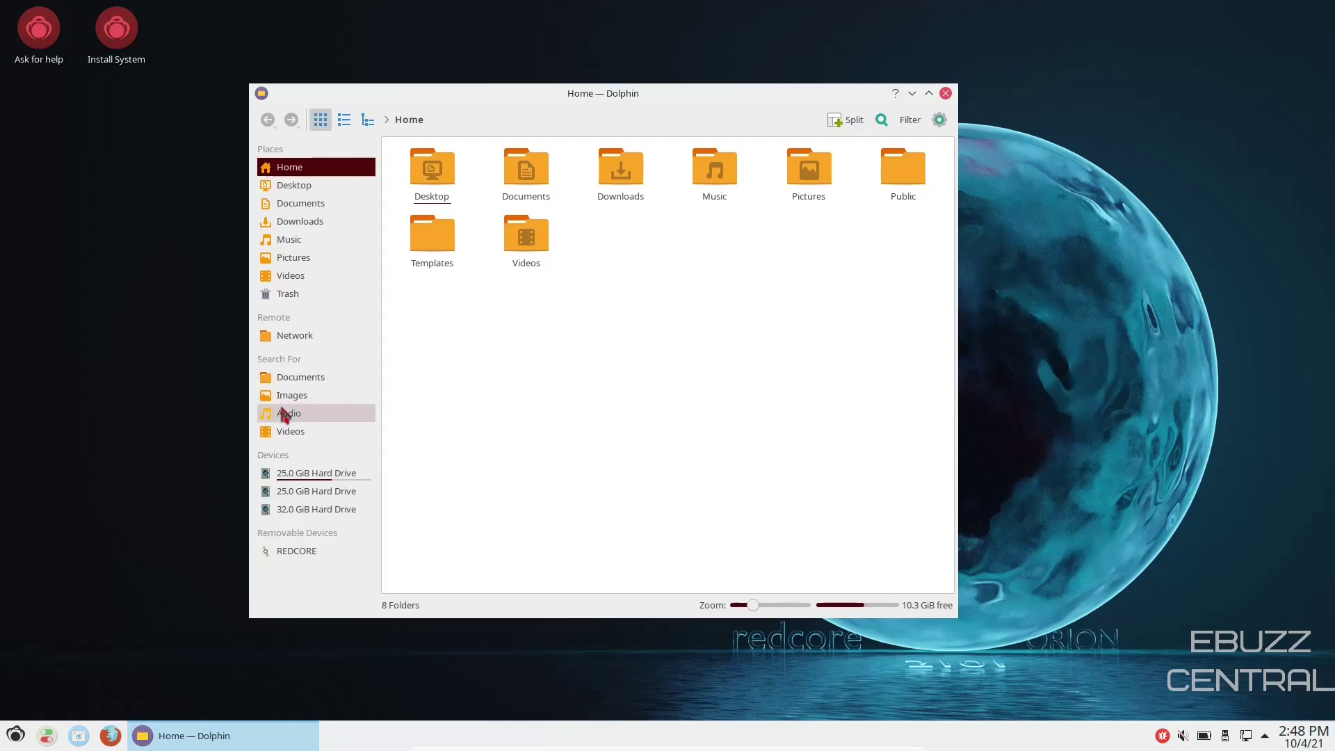
right_click(282, 360)
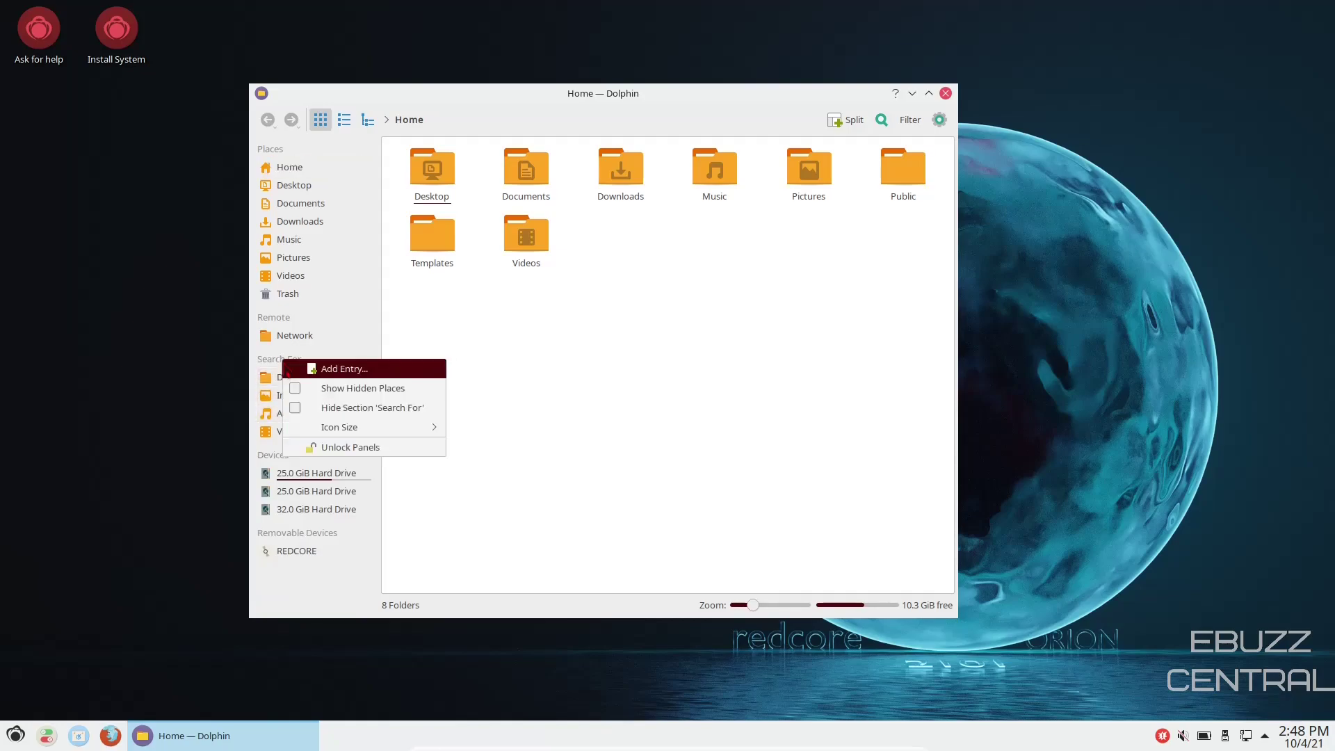
left_click(295, 409)
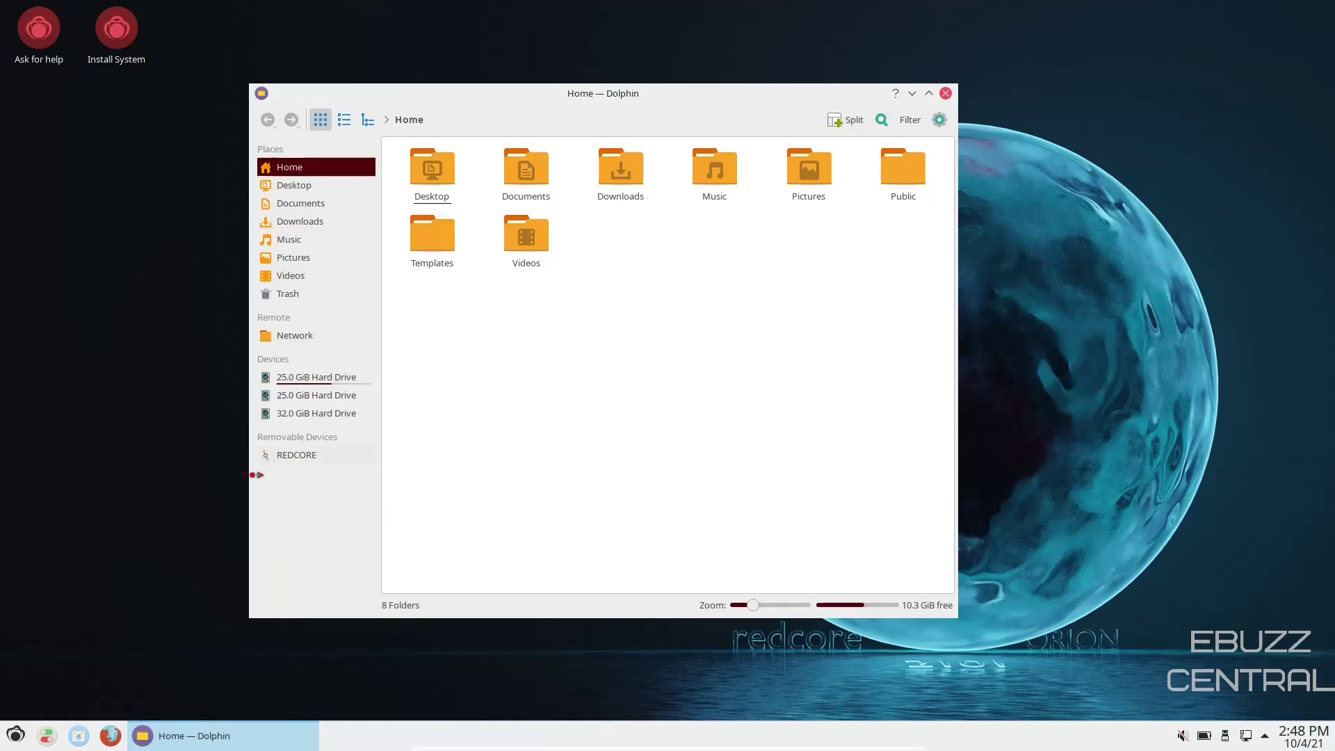
Step: Set the Places panel icon size to Large (32x32)
right_click(304, 535)
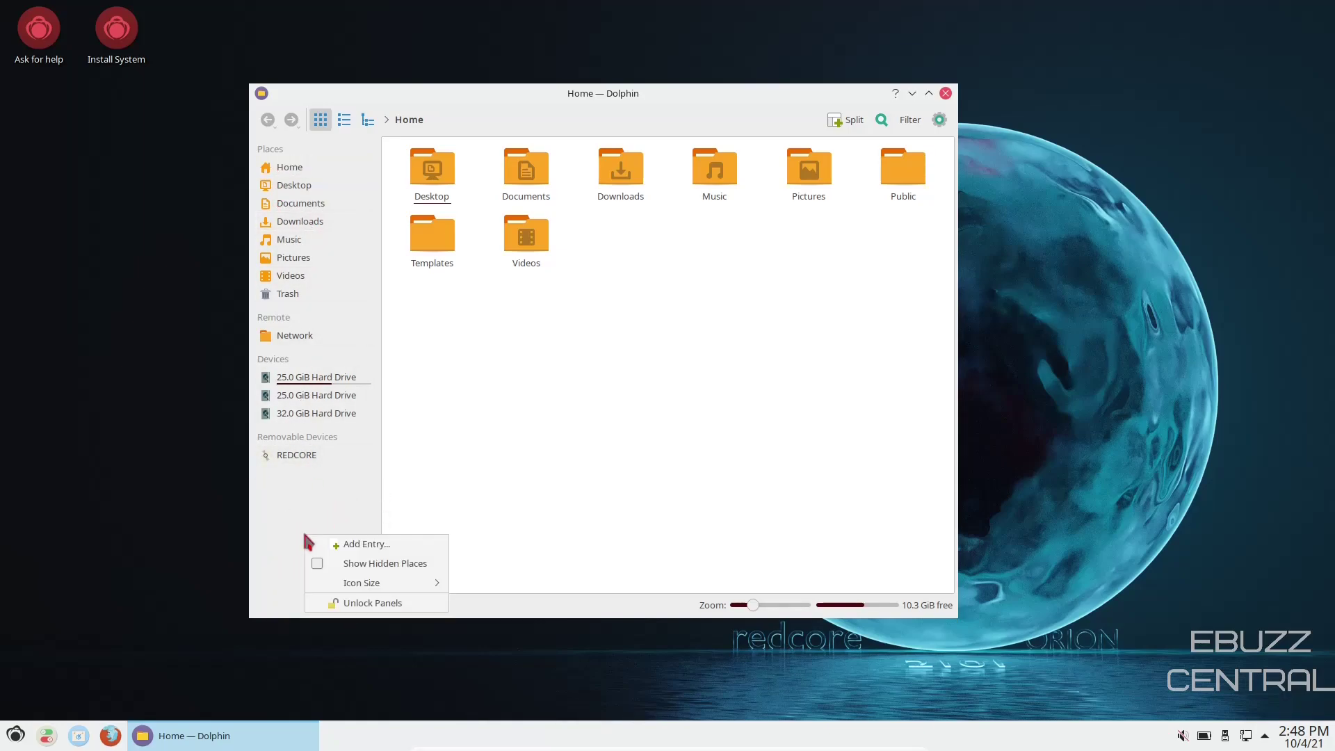
mouse_move(391, 590)
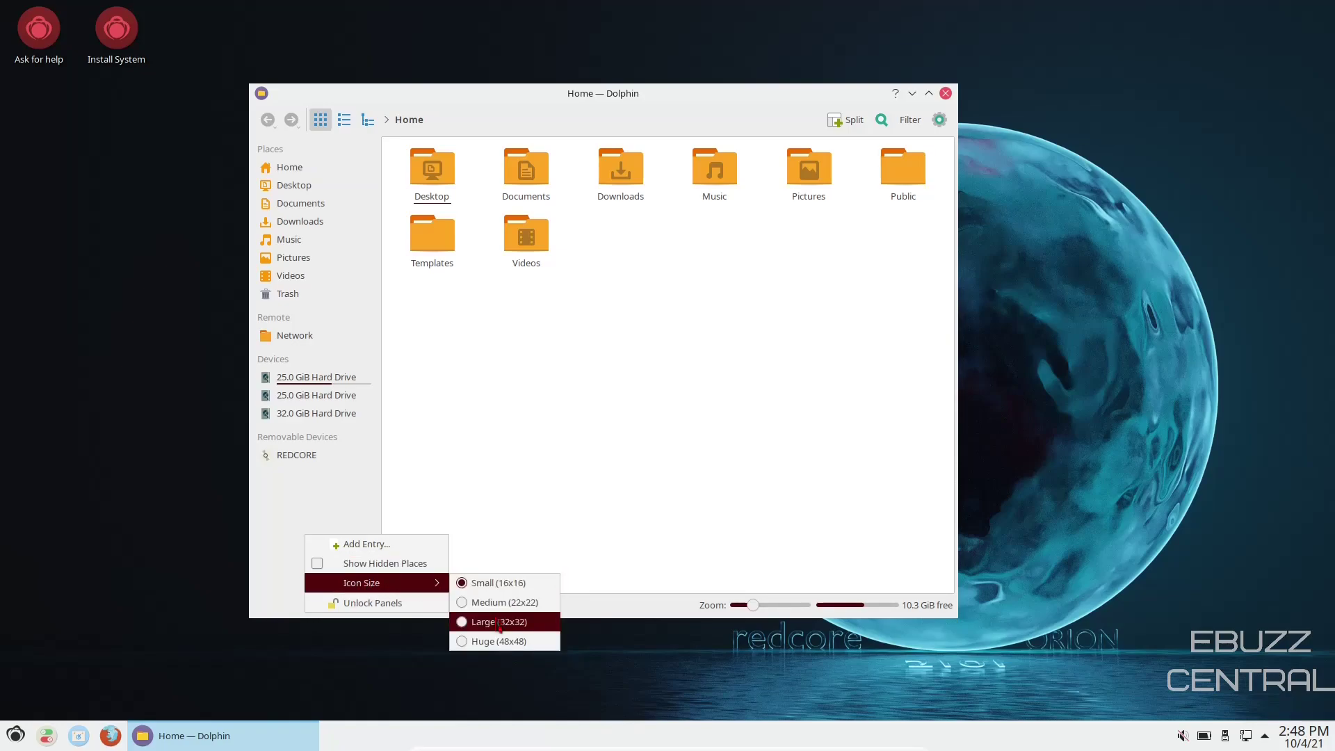
left_click(480, 623)
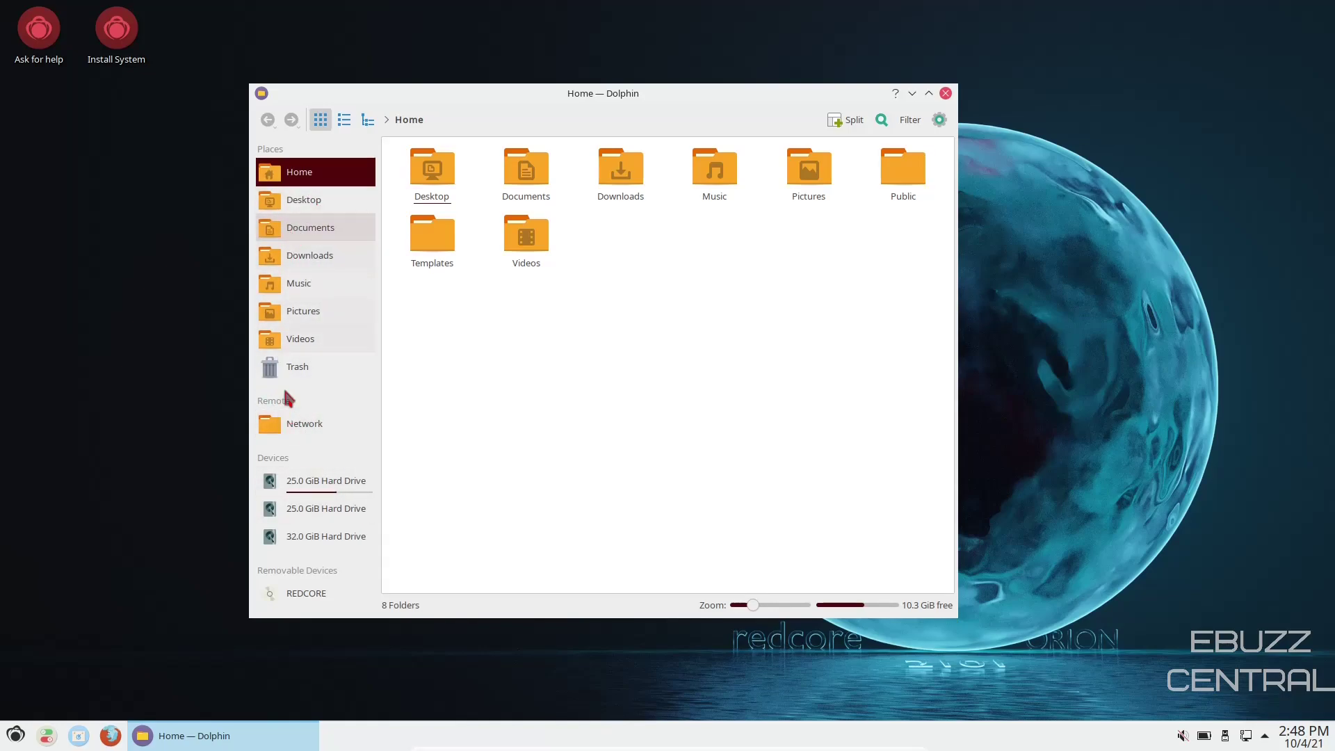
Step: Move Dolphin right, split the view to show Music beside Home, then close the split pane
left_click_drag(729, 111, 873, 99)
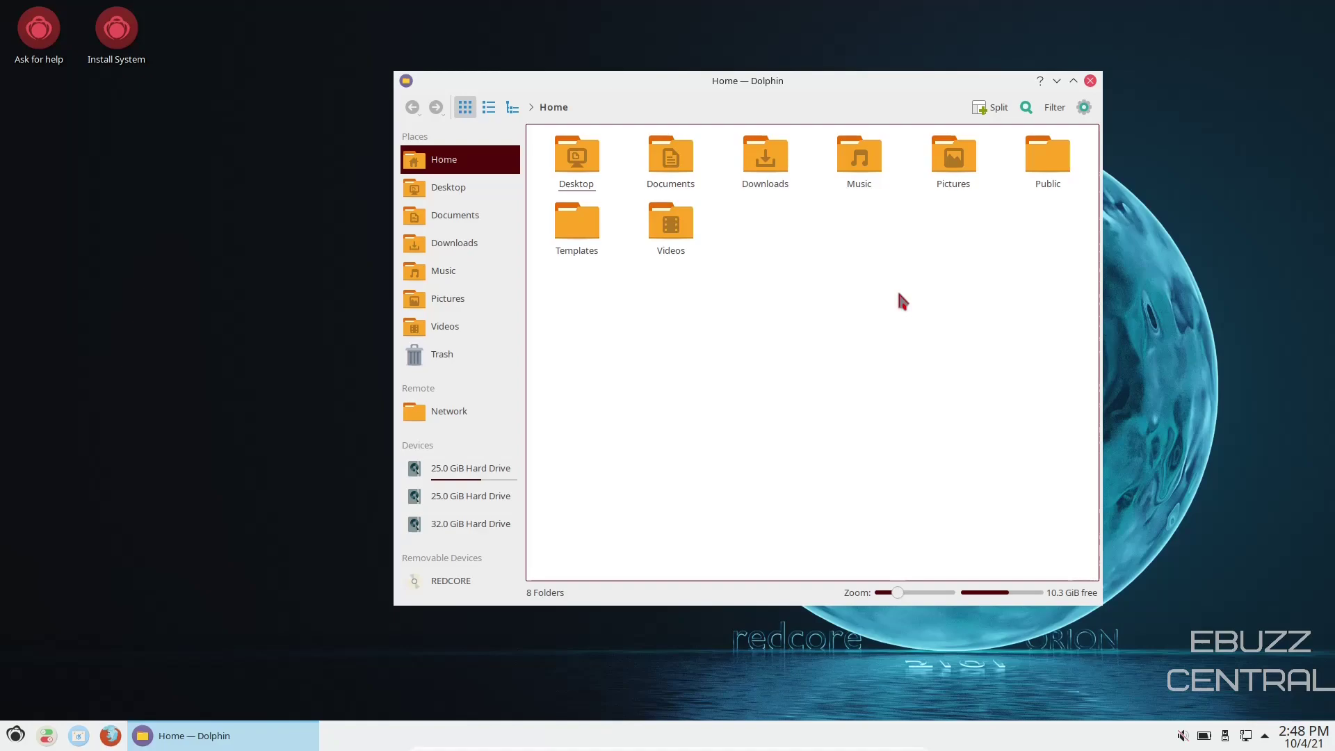
left_click(986, 108)
left_click(860, 224)
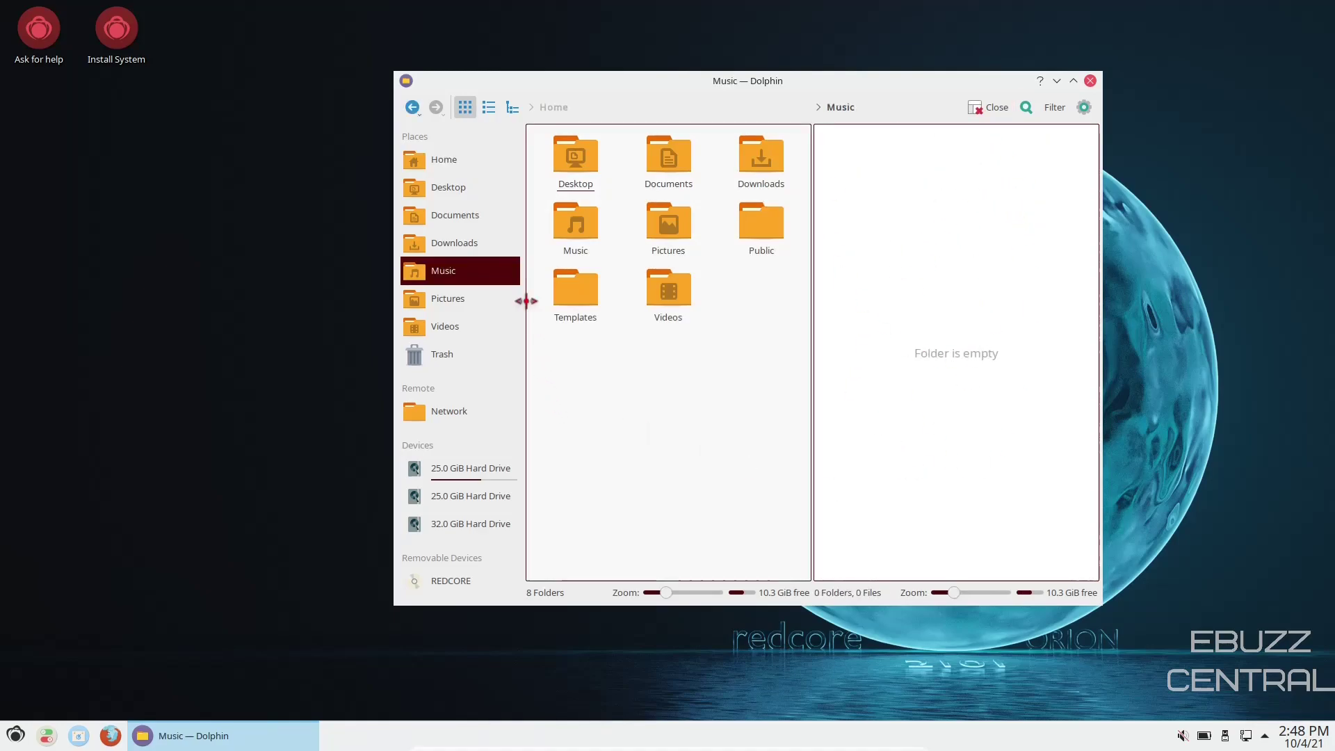
left_click_drag(917, 299, 562, 243)
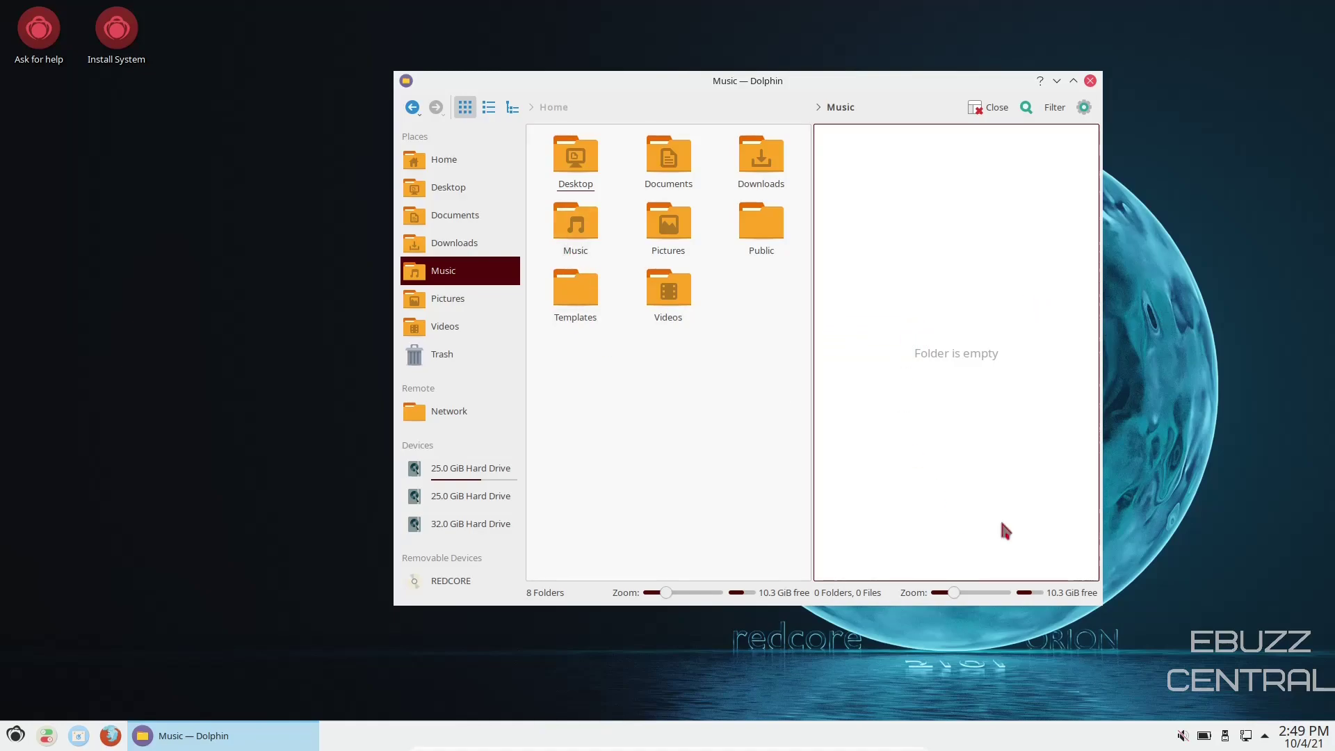
left_click(988, 109)
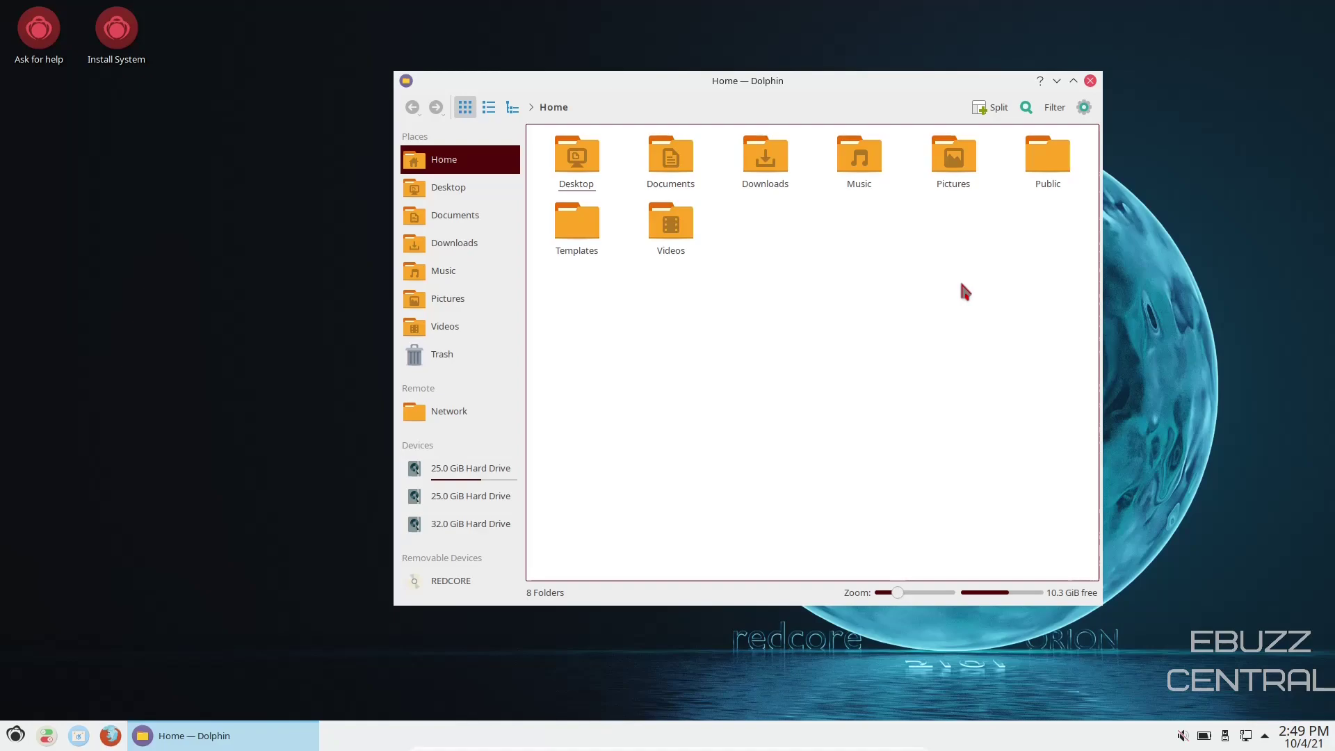
left_click(1092, 82)
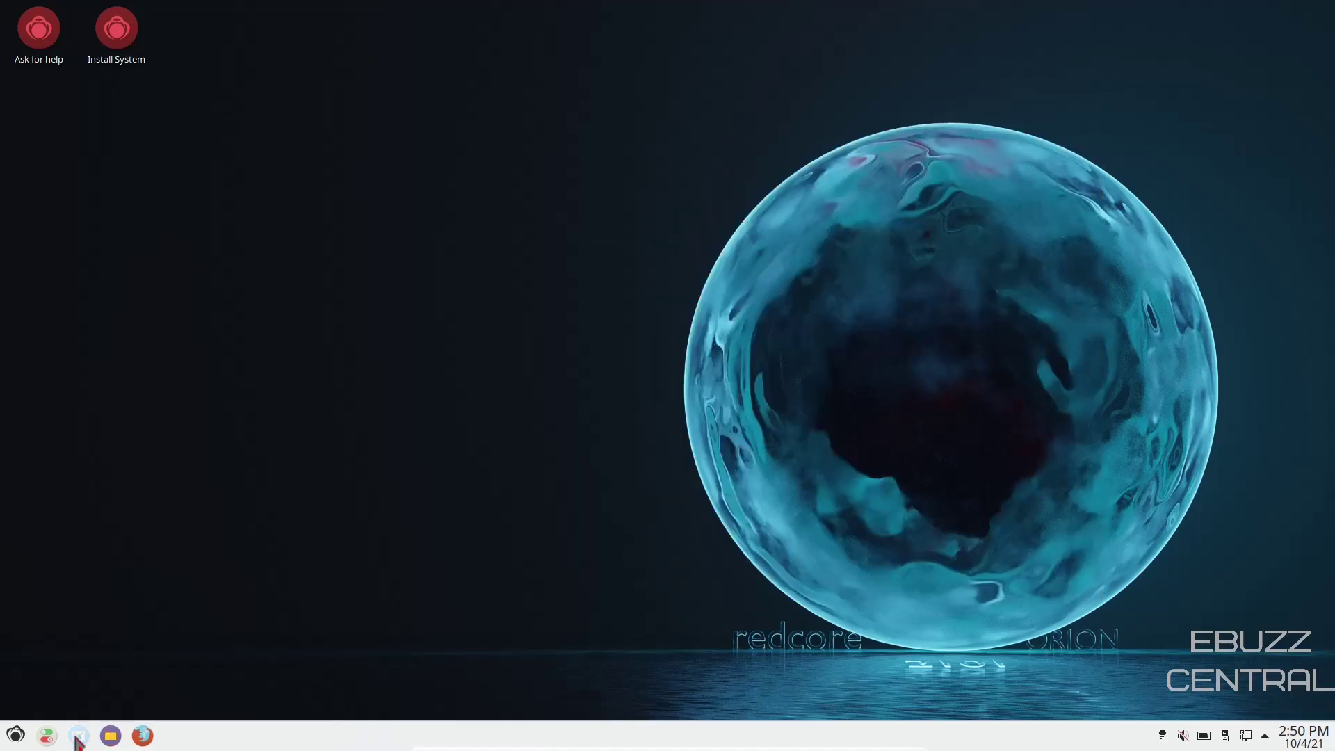
left_click(78, 738)
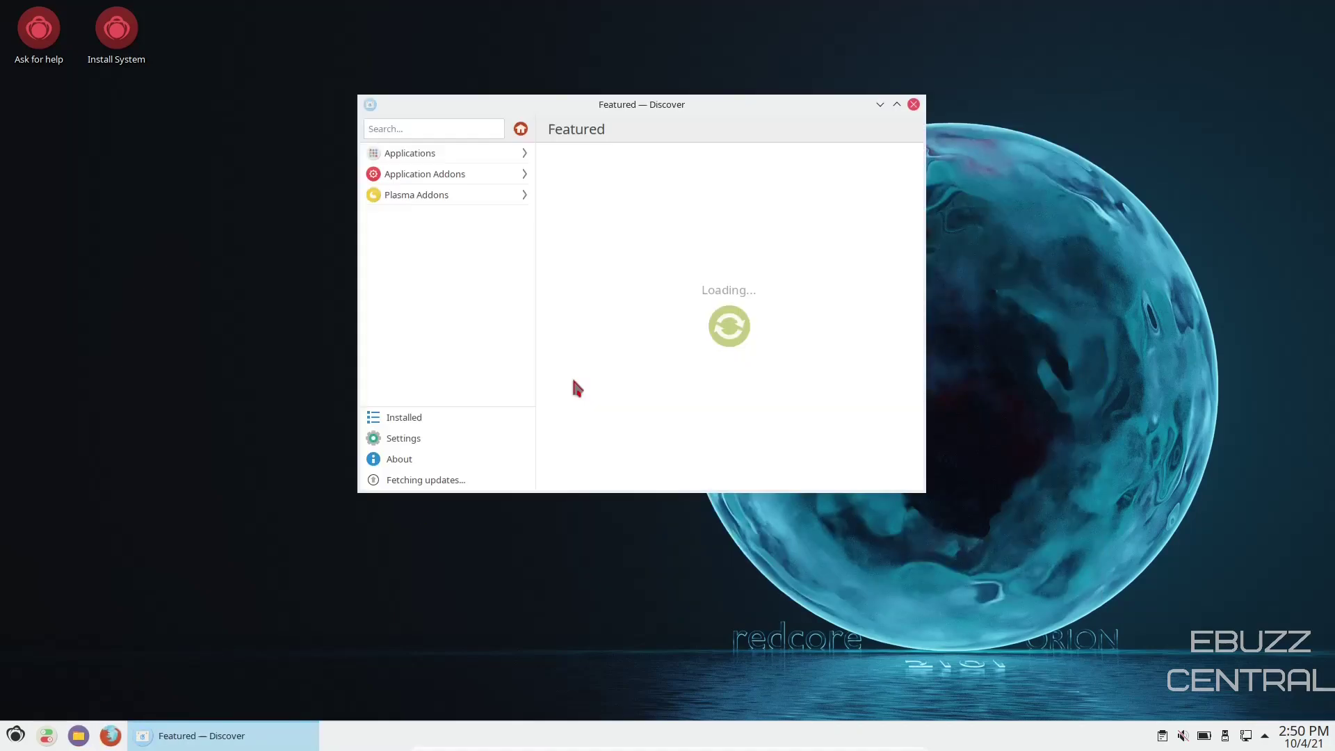
left_click_drag(724, 105, 681, 78)
left_click_drag(877, 457, 1041, 613)
left_click(379, 132)
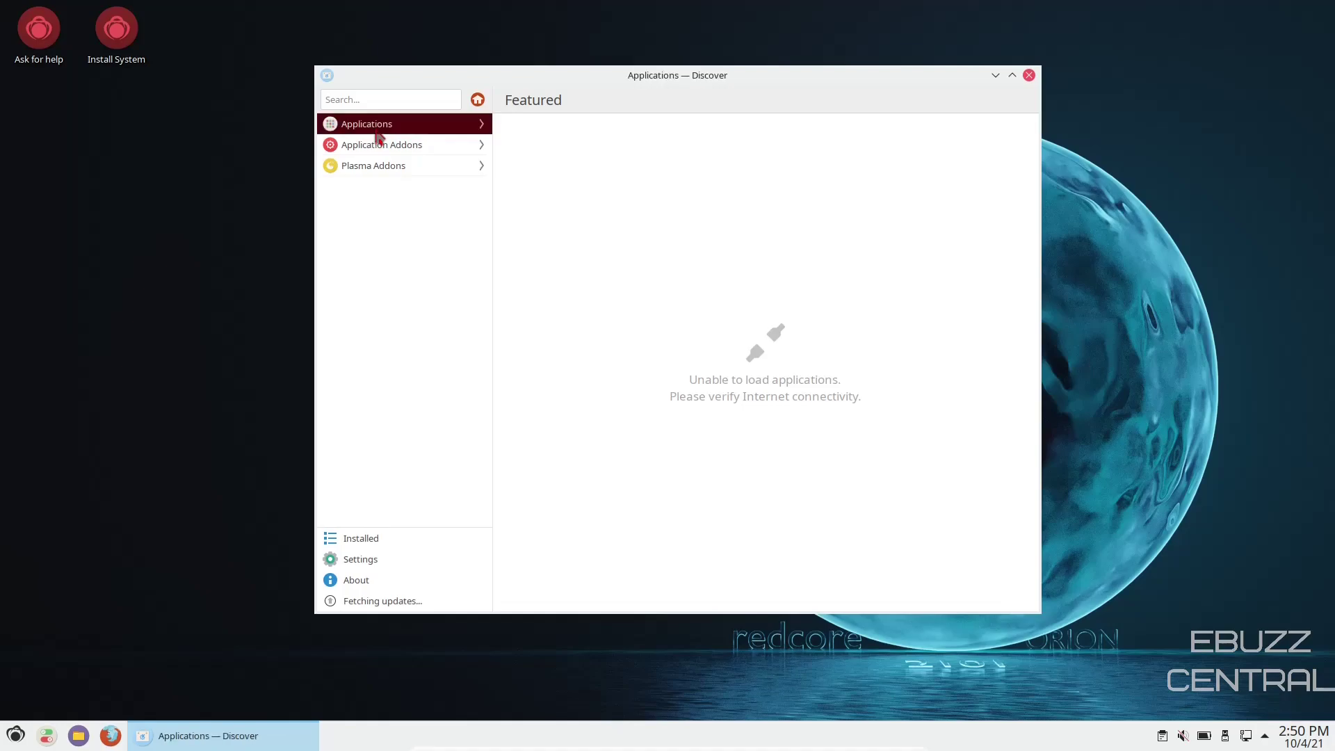
left_click(387, 152)
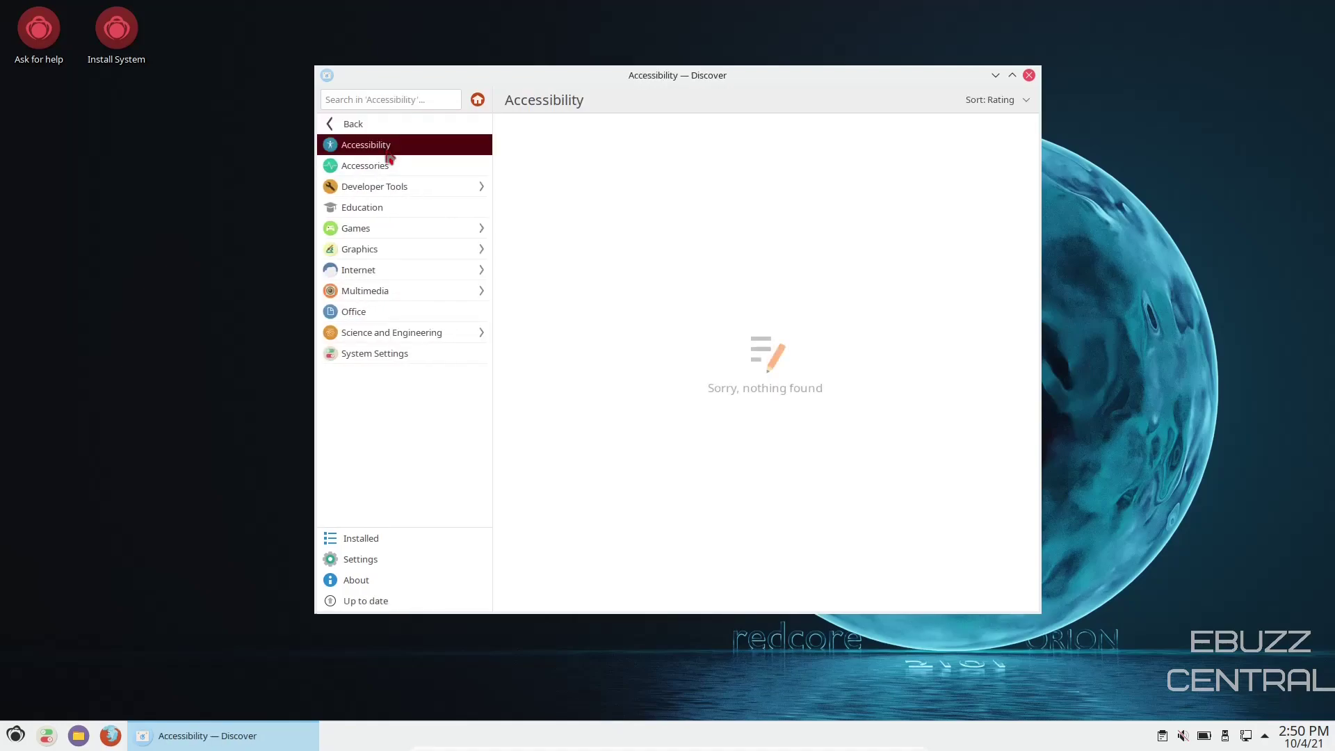
left_click(386, 166)
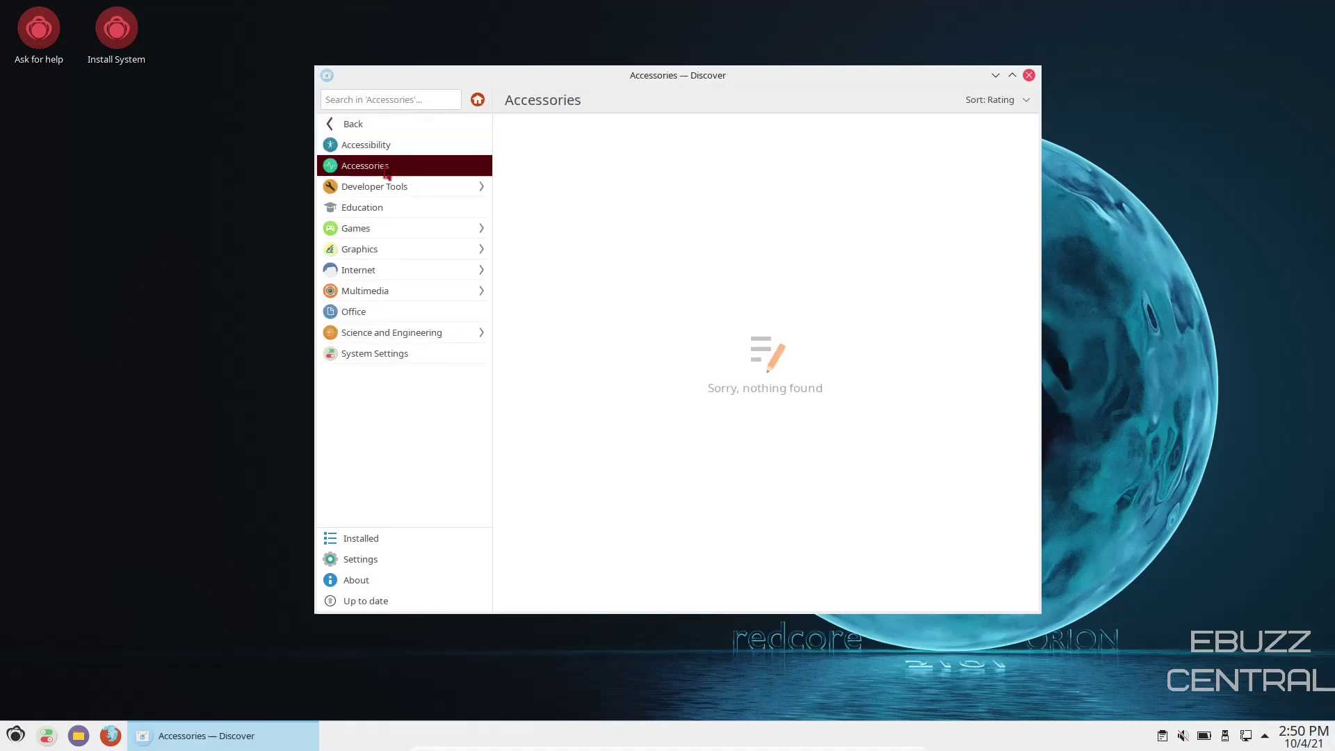
left_click(340, 130)
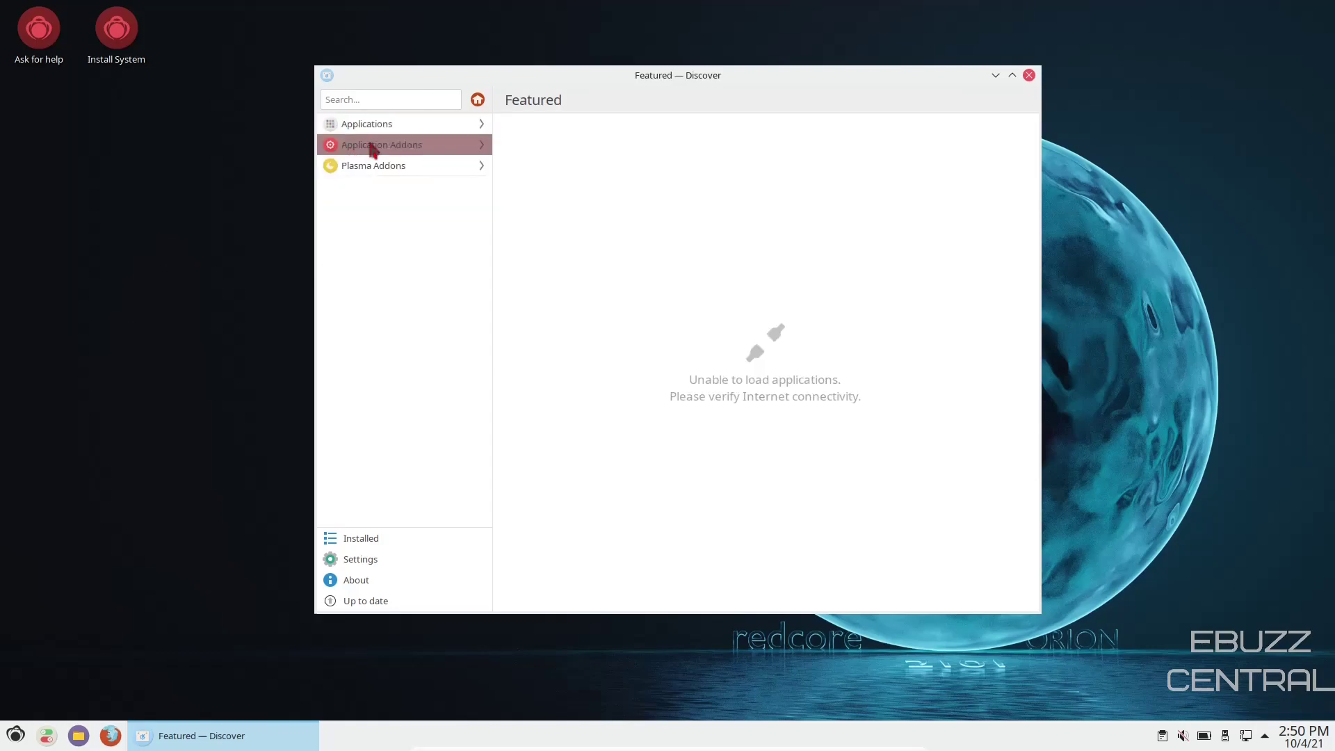
left_click(371, 144)
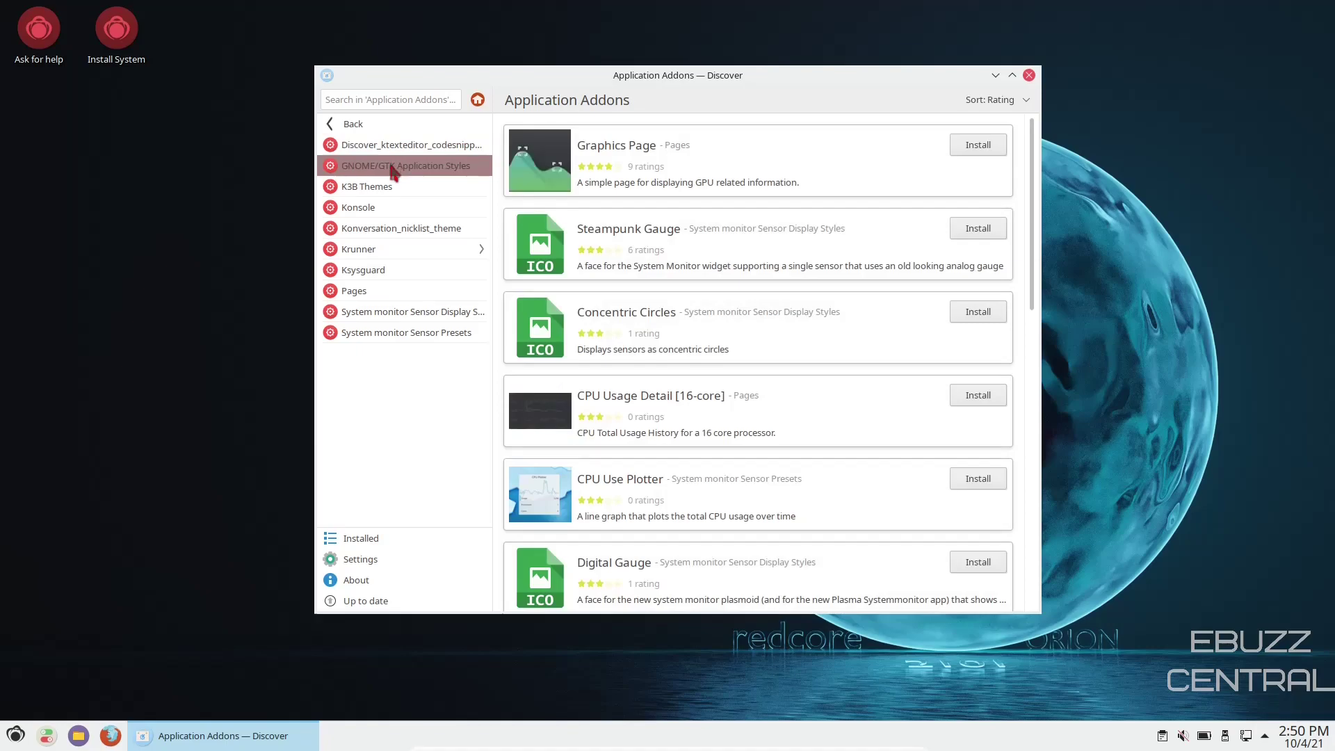
left_click(389, 167)
left_click(387, 193)
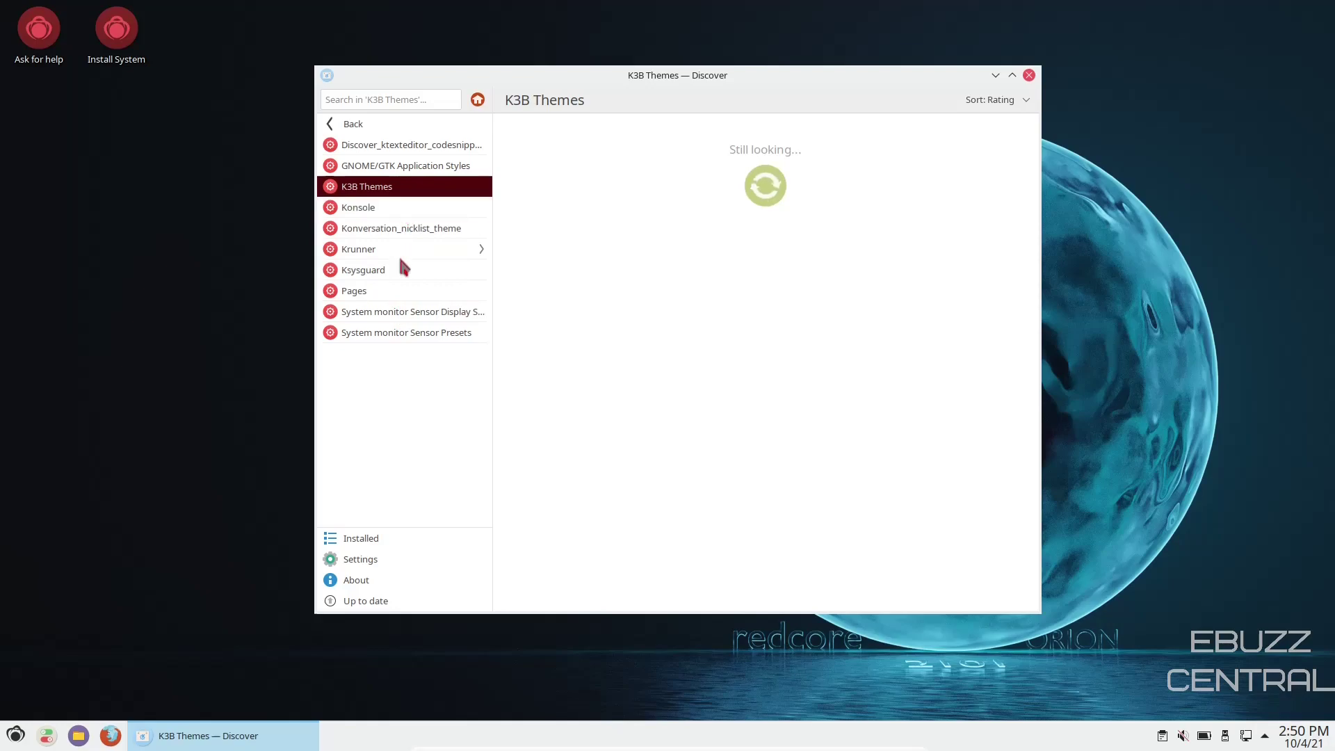
left_click(374, 547)
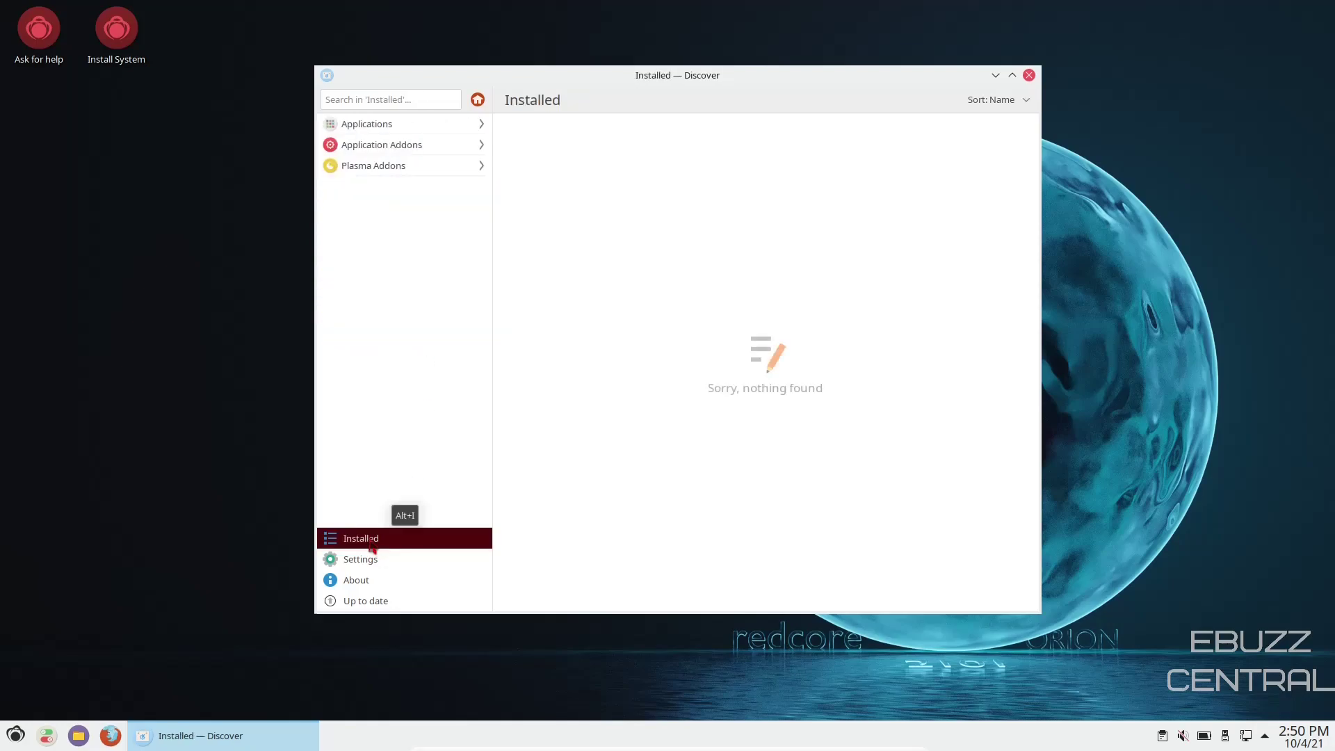
left_click(373, 147)
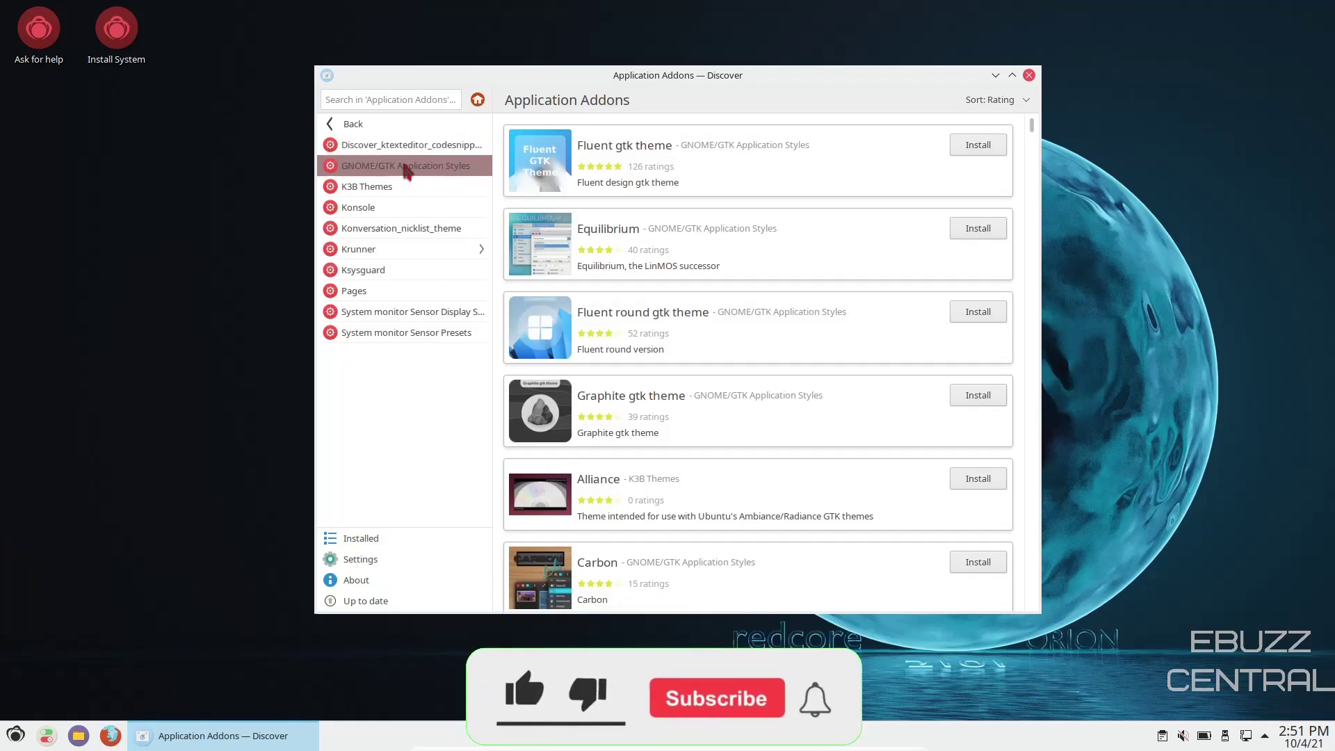
left_click(413, 558)
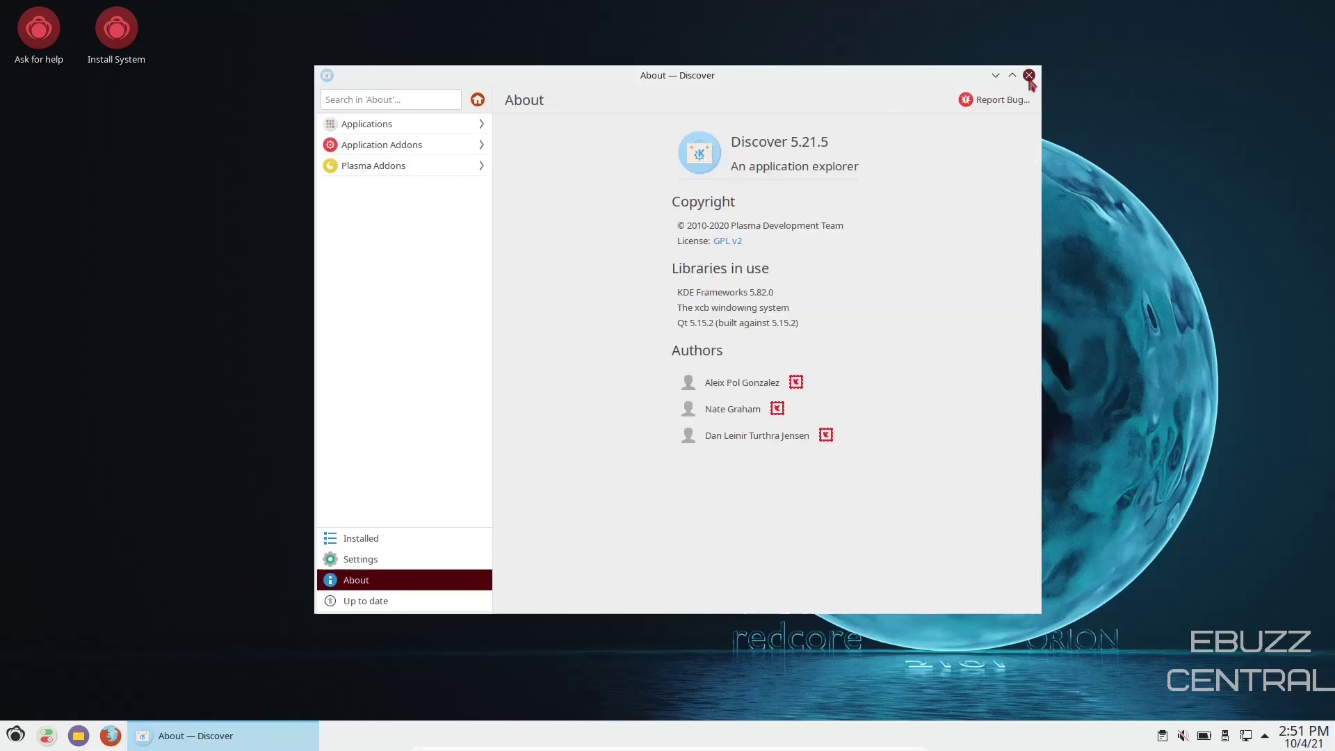
left_click(1030, 77)
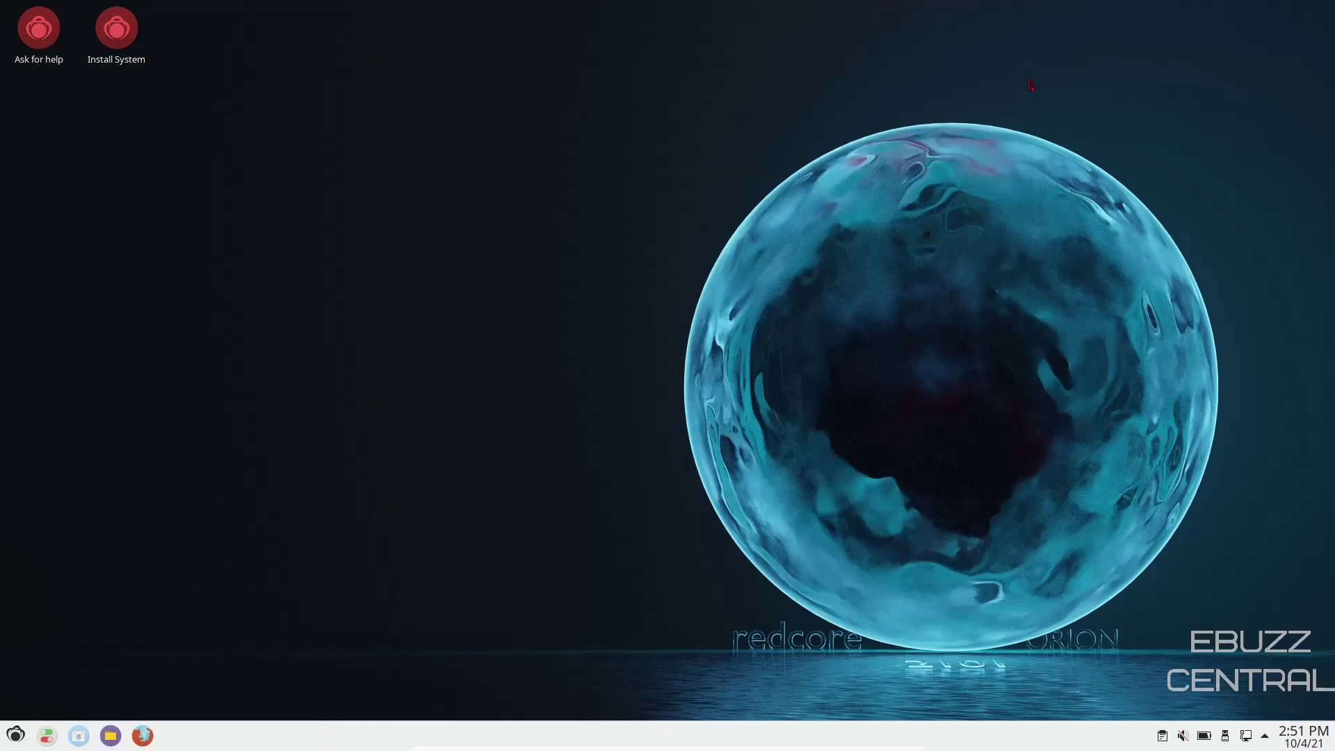
Step: Apply the Breeze Dark global theme in System Settings and drag the Application Menu off the panel
left_click(47, 740)
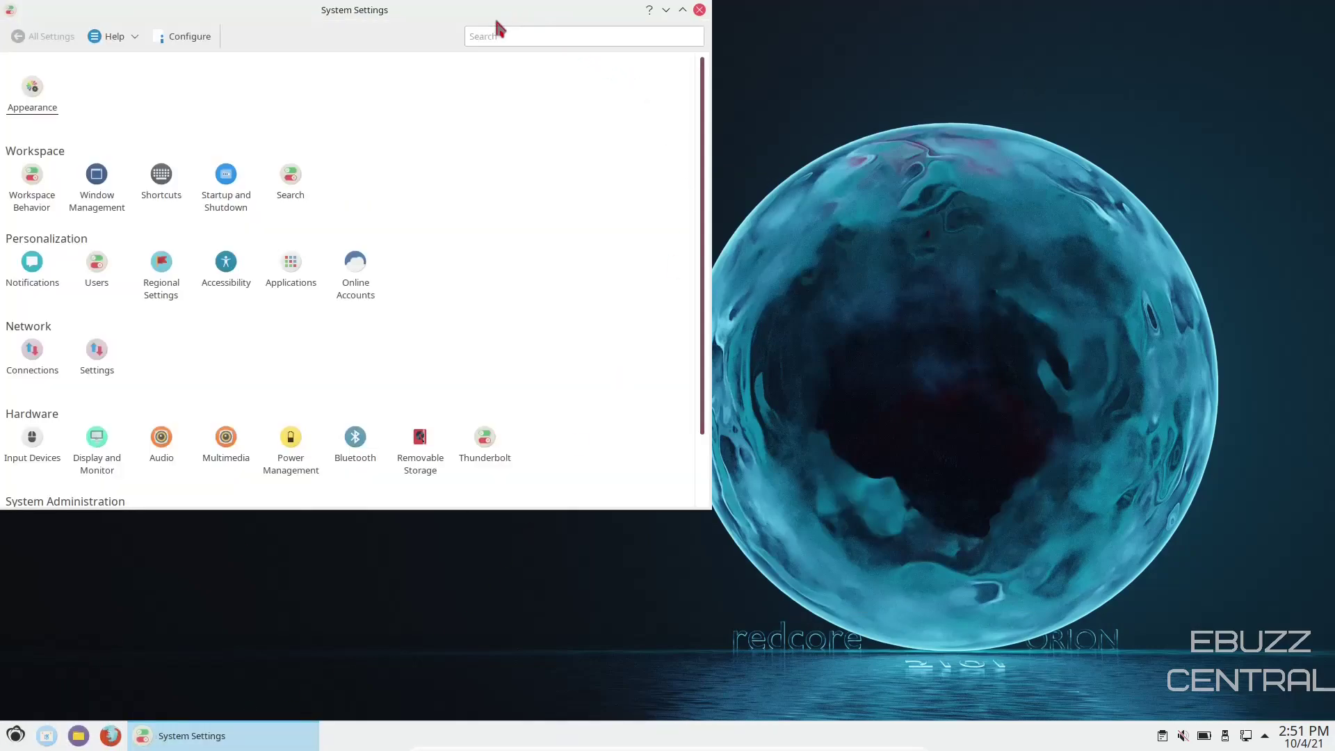
left_click_drag(495, 26, 866, 85)
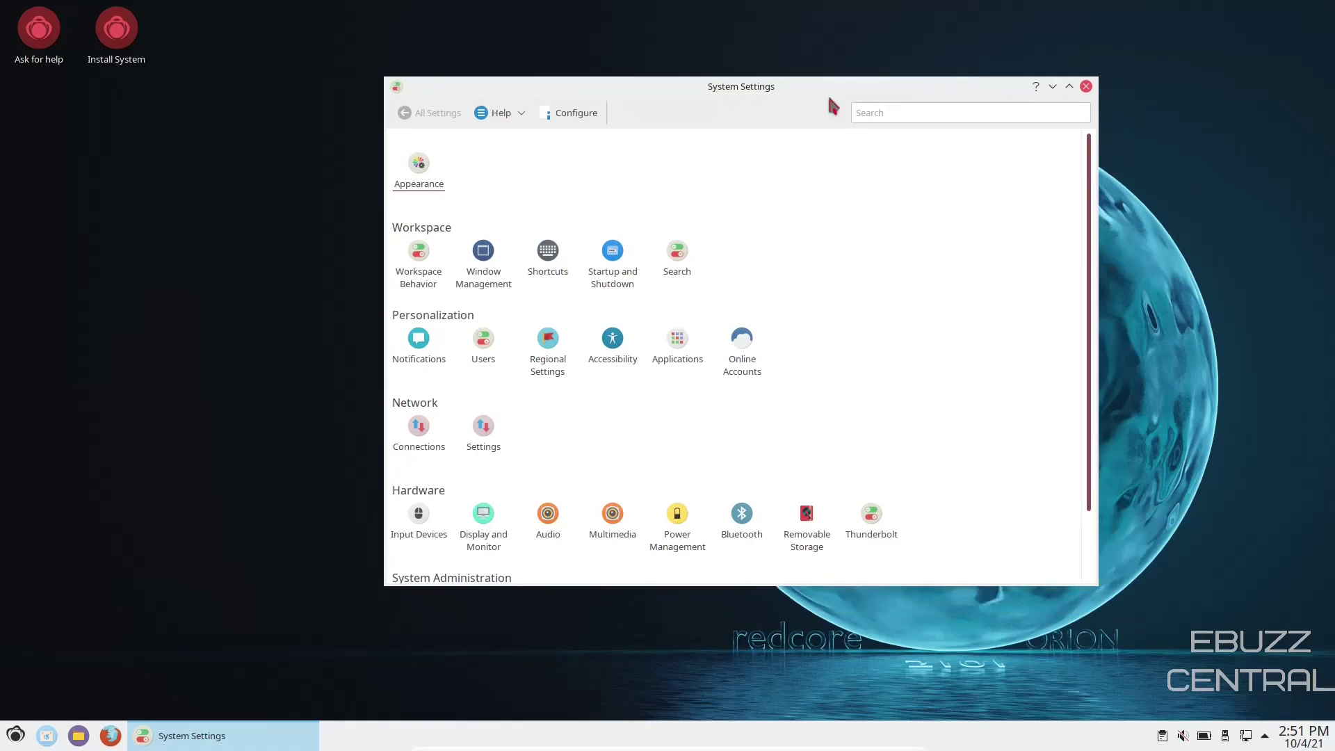
left_click(427, 171)
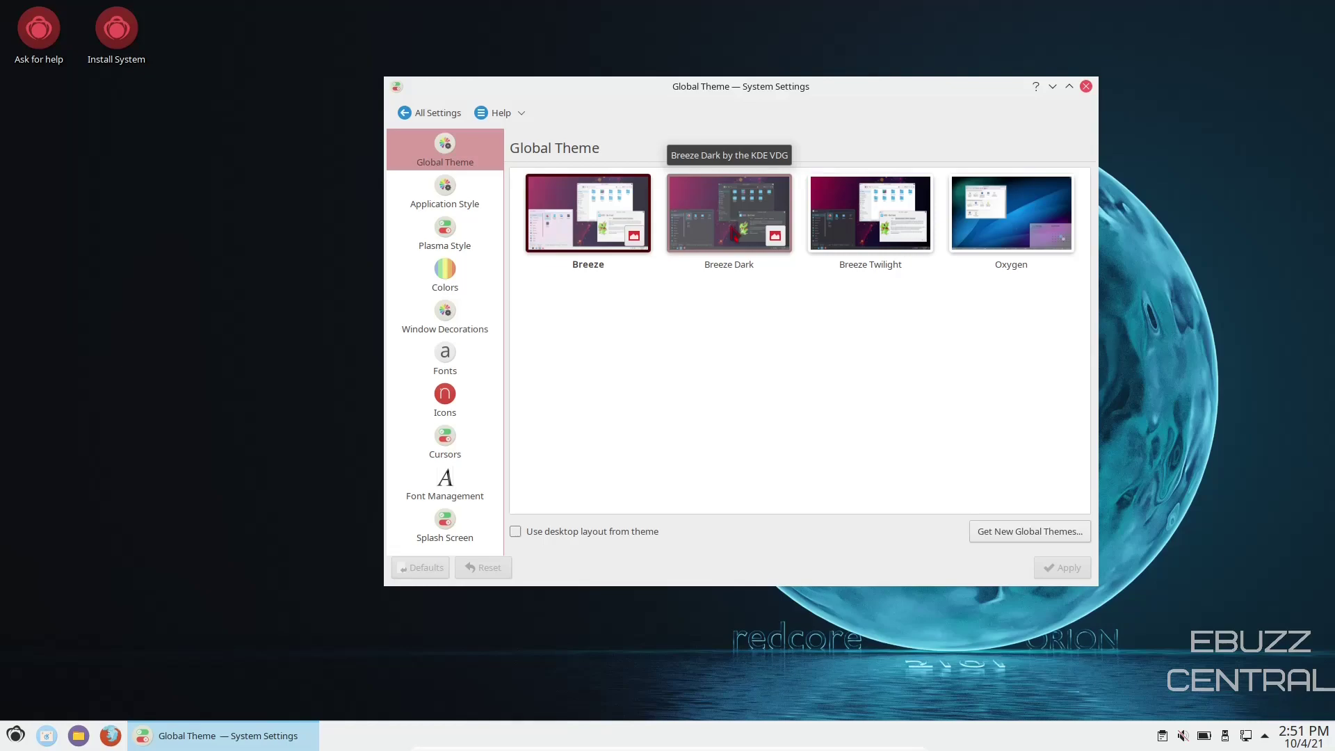
left_click(734, 237)
left_click(1065, 572)
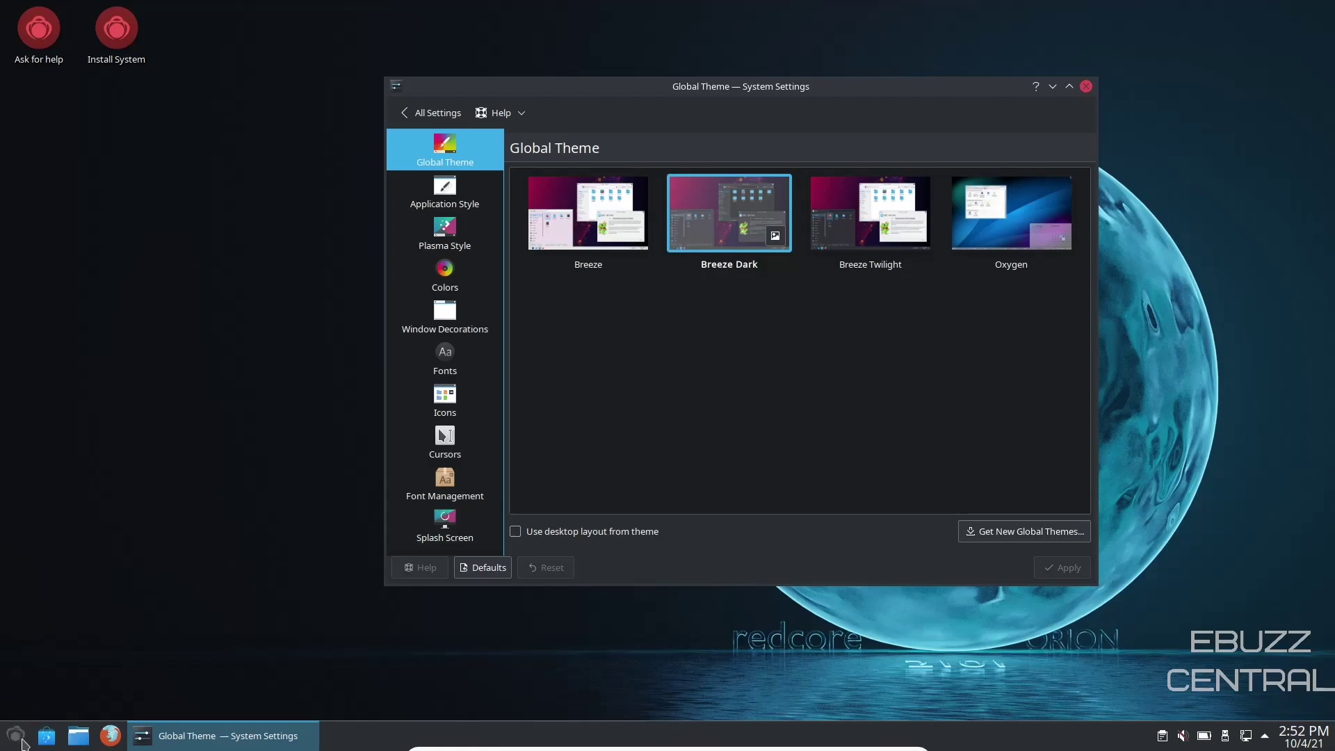
left_click_drag(17, 738, 487, 674)
Step: Change the application menu launcher's icon to the red ardour icon and apply it
right_click(20, 739)
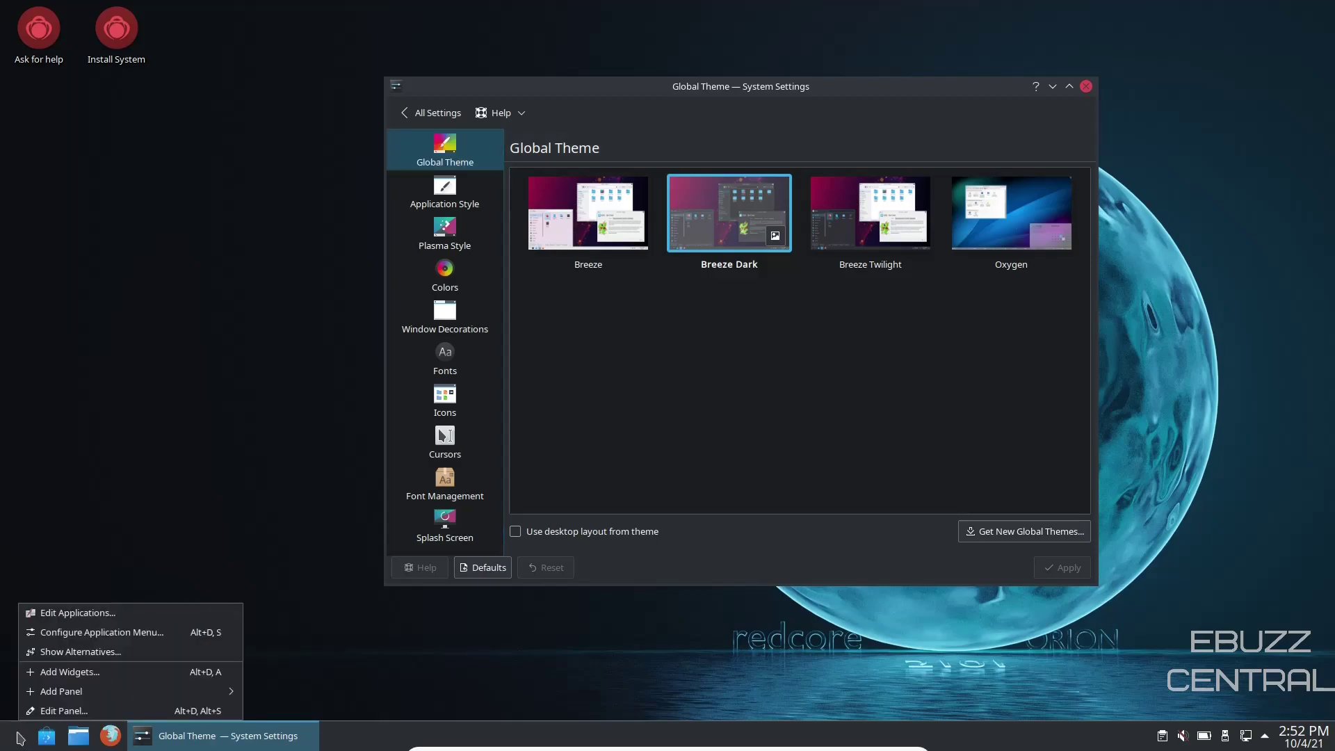
left_click(72, 634)
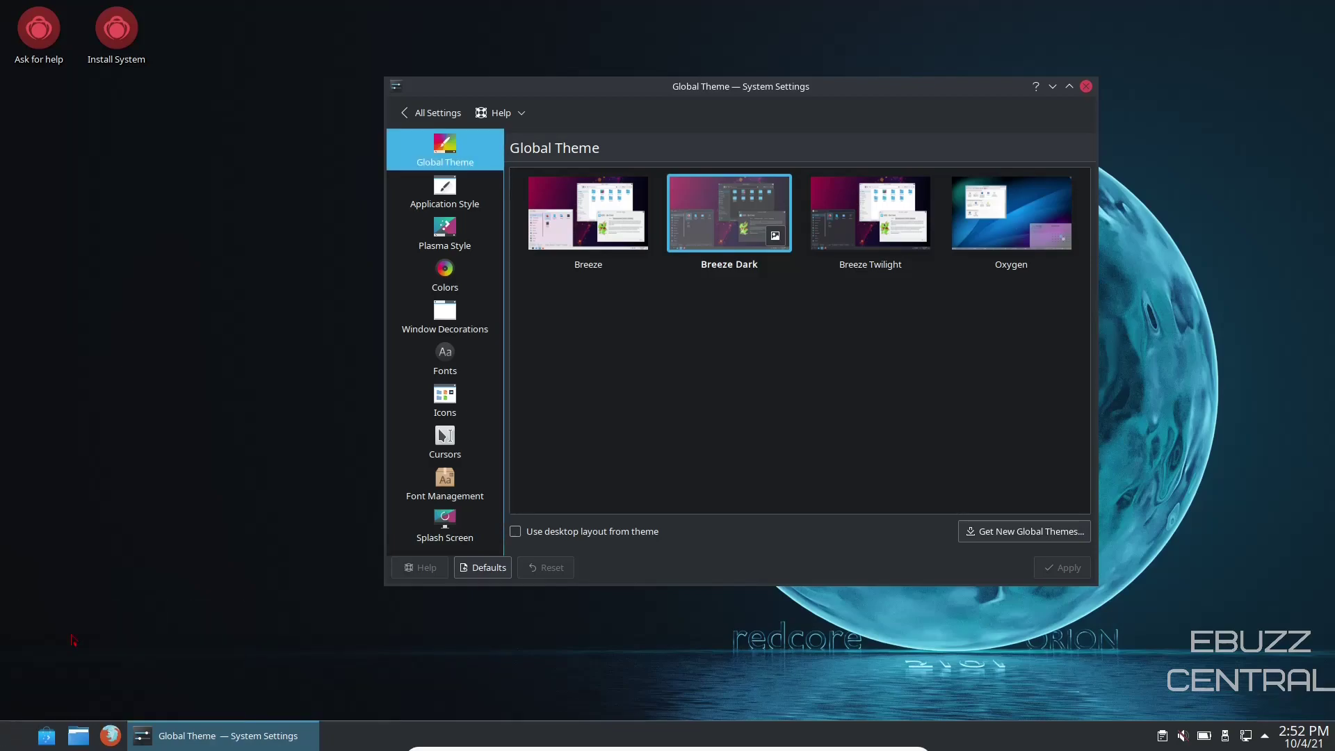
left_click_drag(319, 338, 616, 189)
left_click(560, 278)
left_click(594, 304)
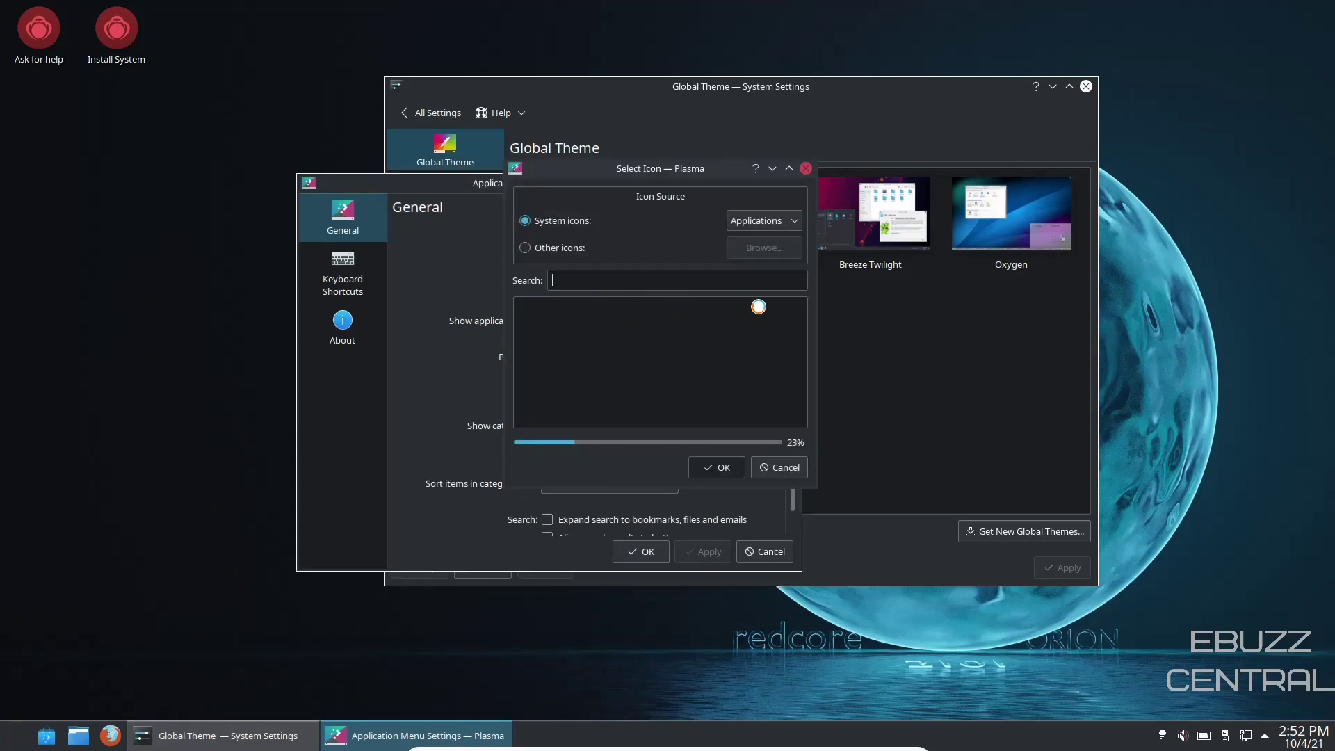
scroll(756, 342, "down", 1)
type("a")
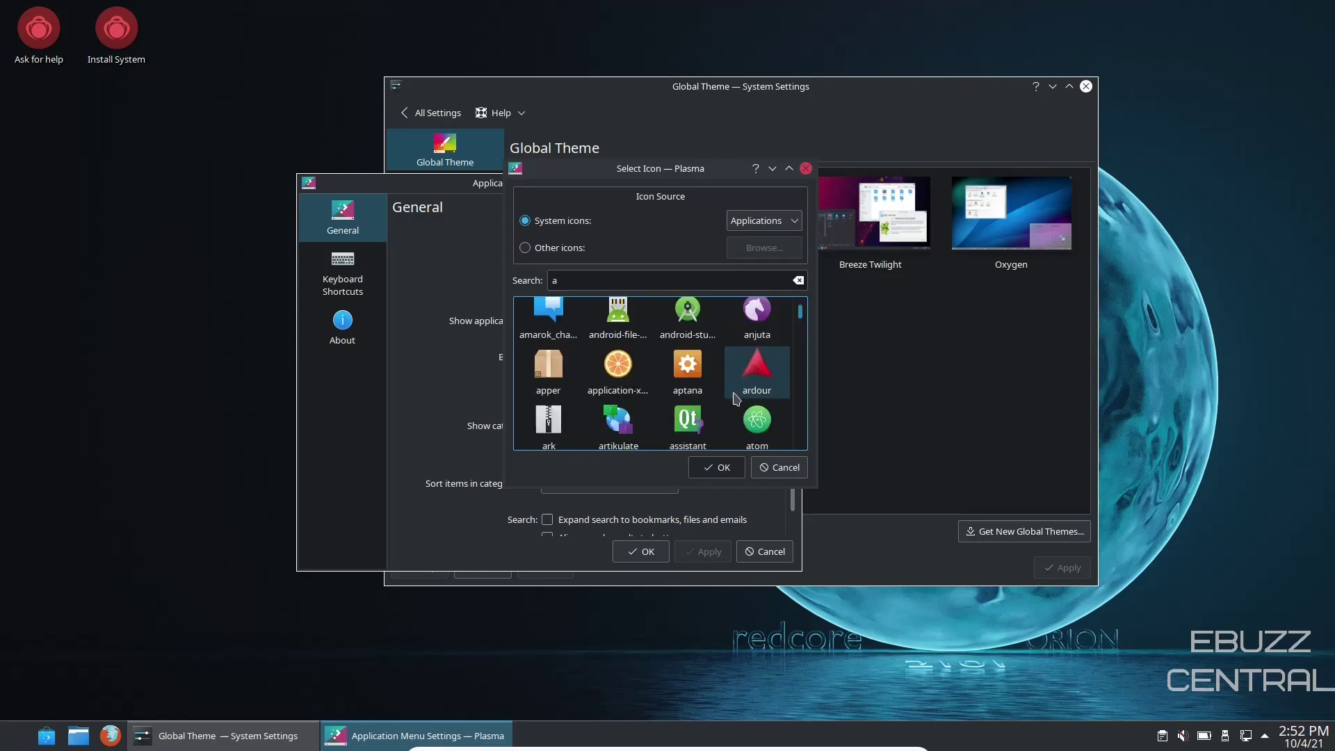
double_click(758, 368)
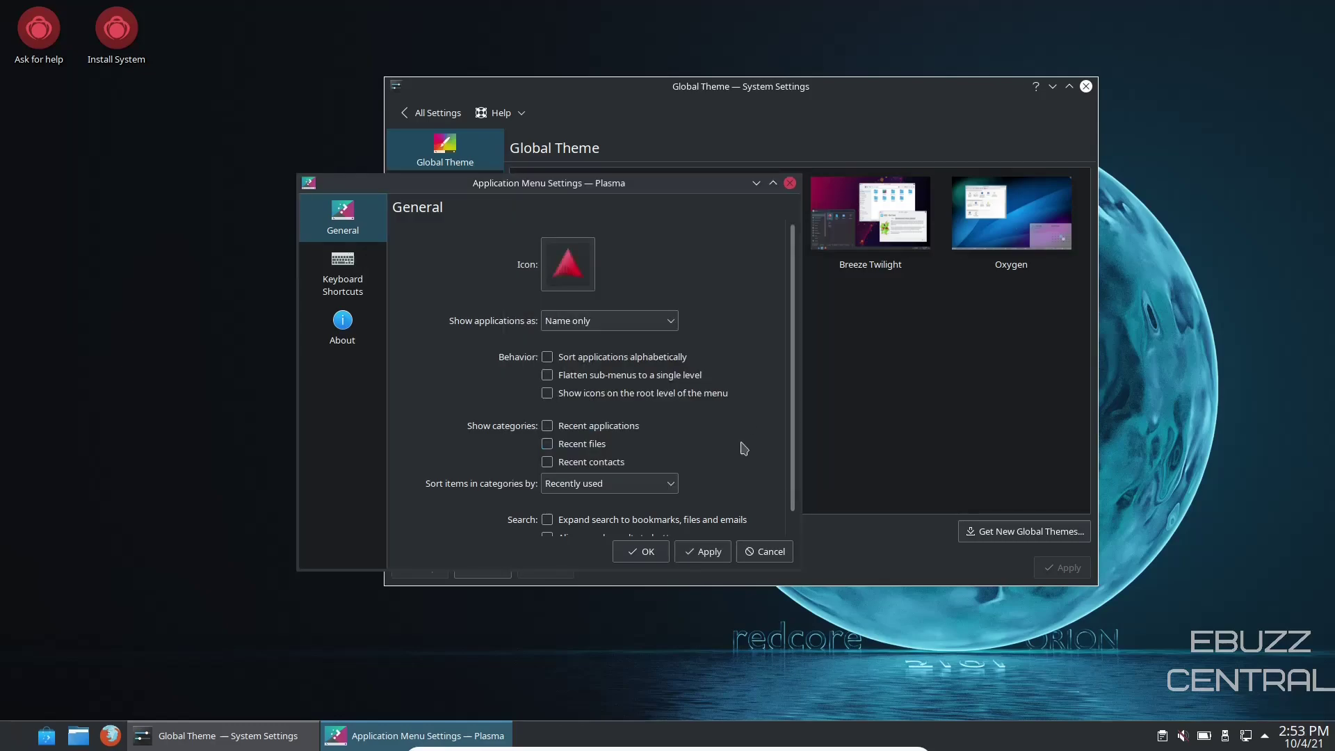
left_click(709, 553)
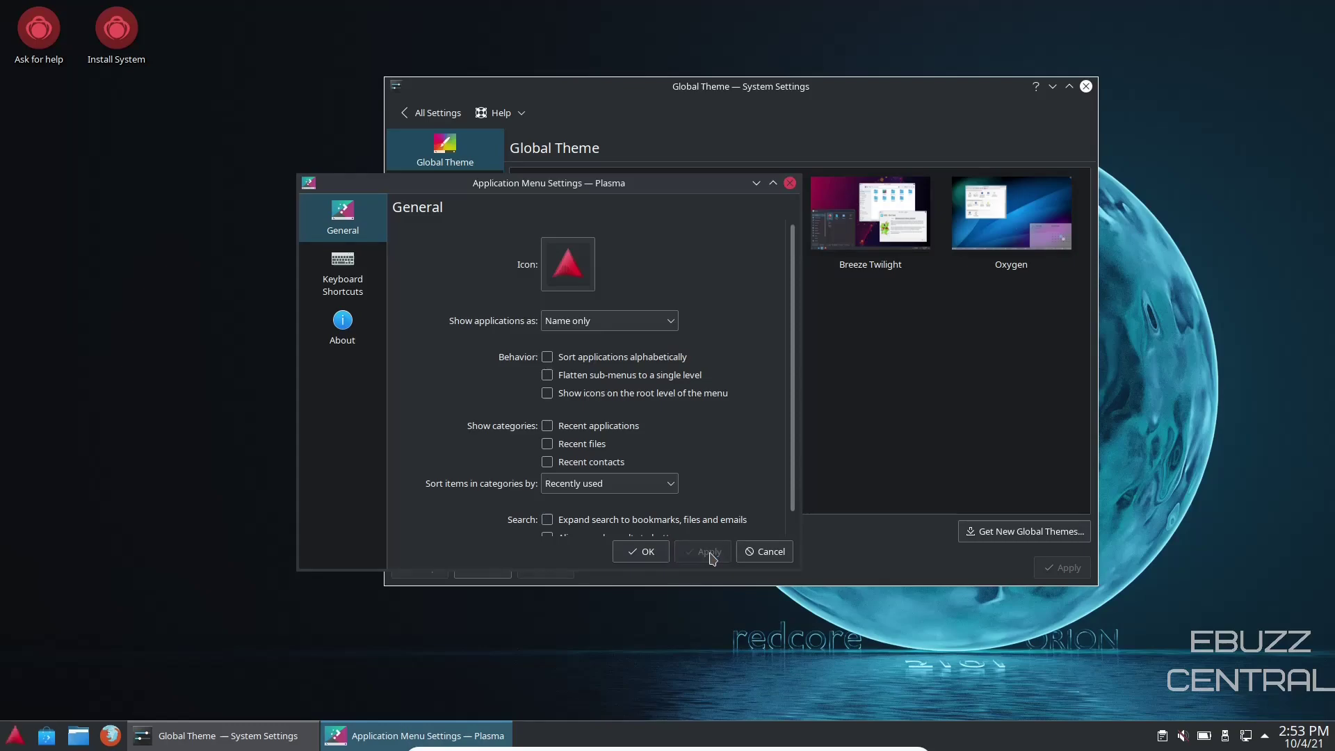
left_click(641, 552)
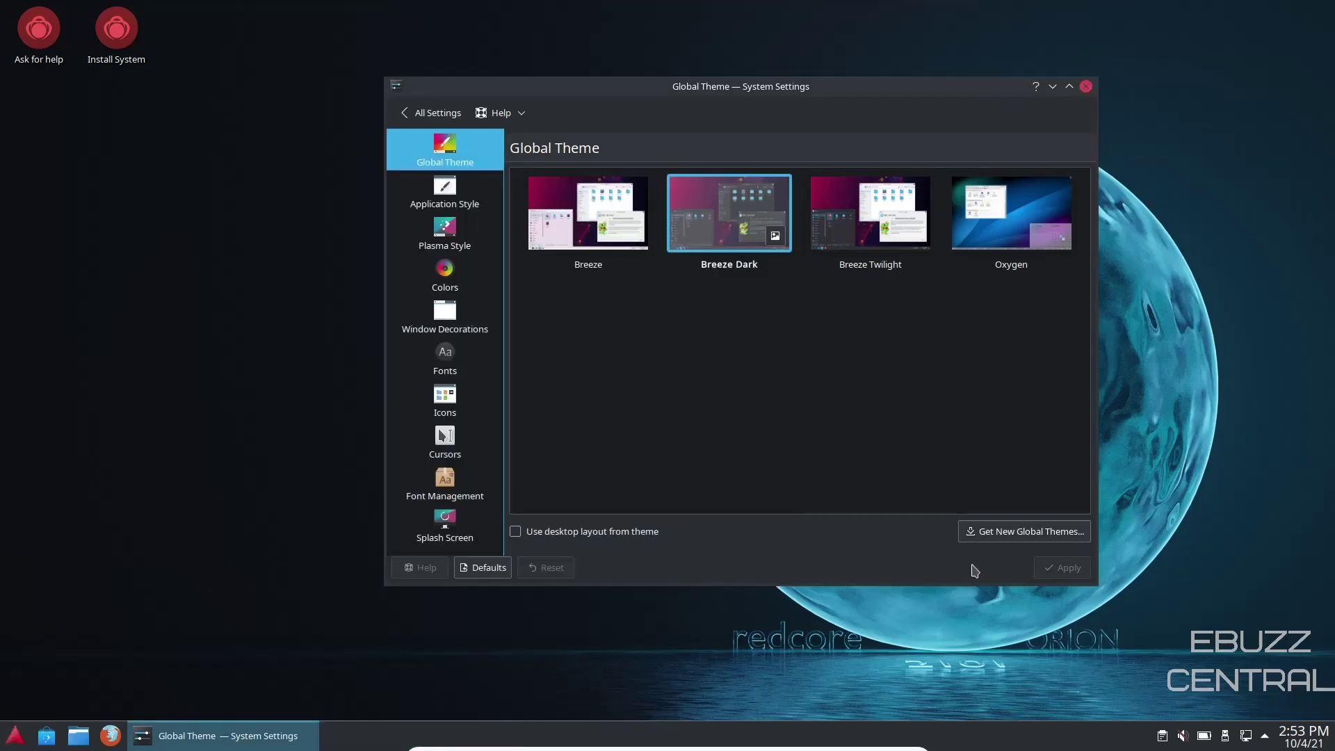
Step: Browse the Application Style and Plasma Style pages, then scroll through the All Settings overview
left_click(449, 191)
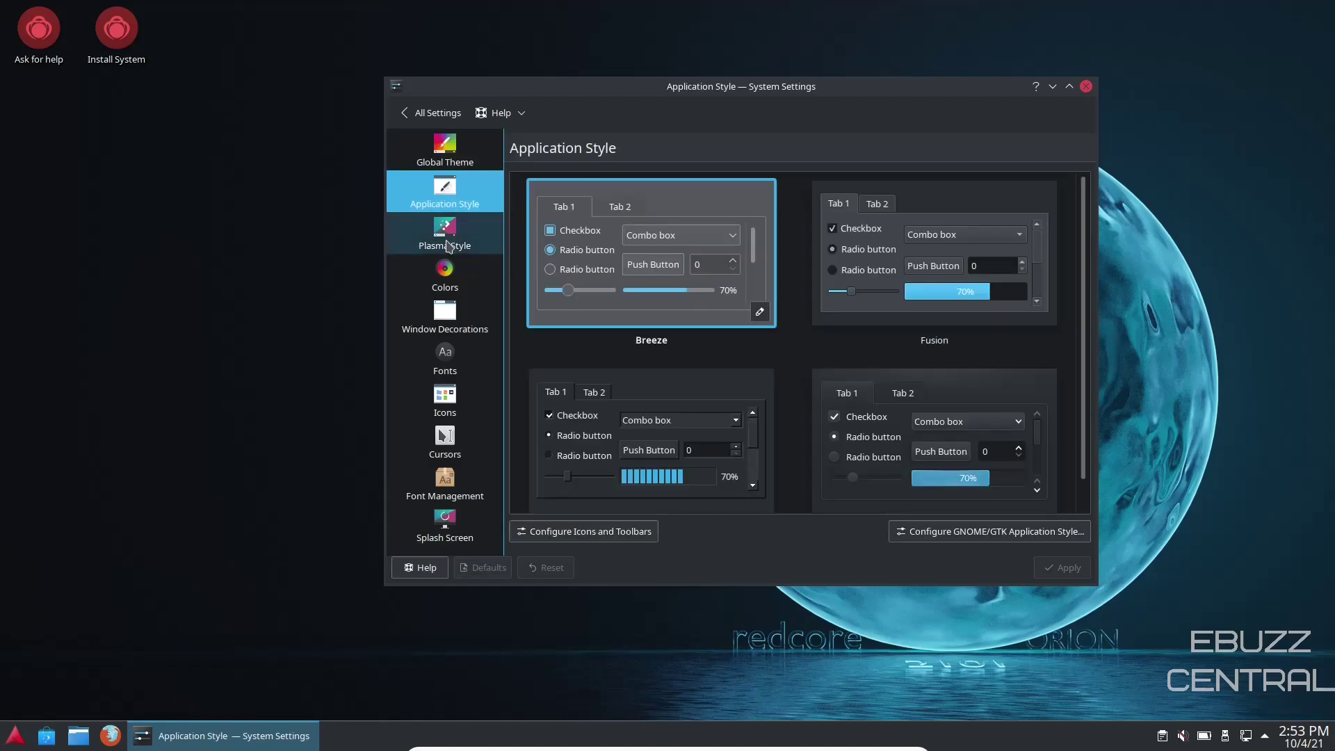
left_click(448, 244)
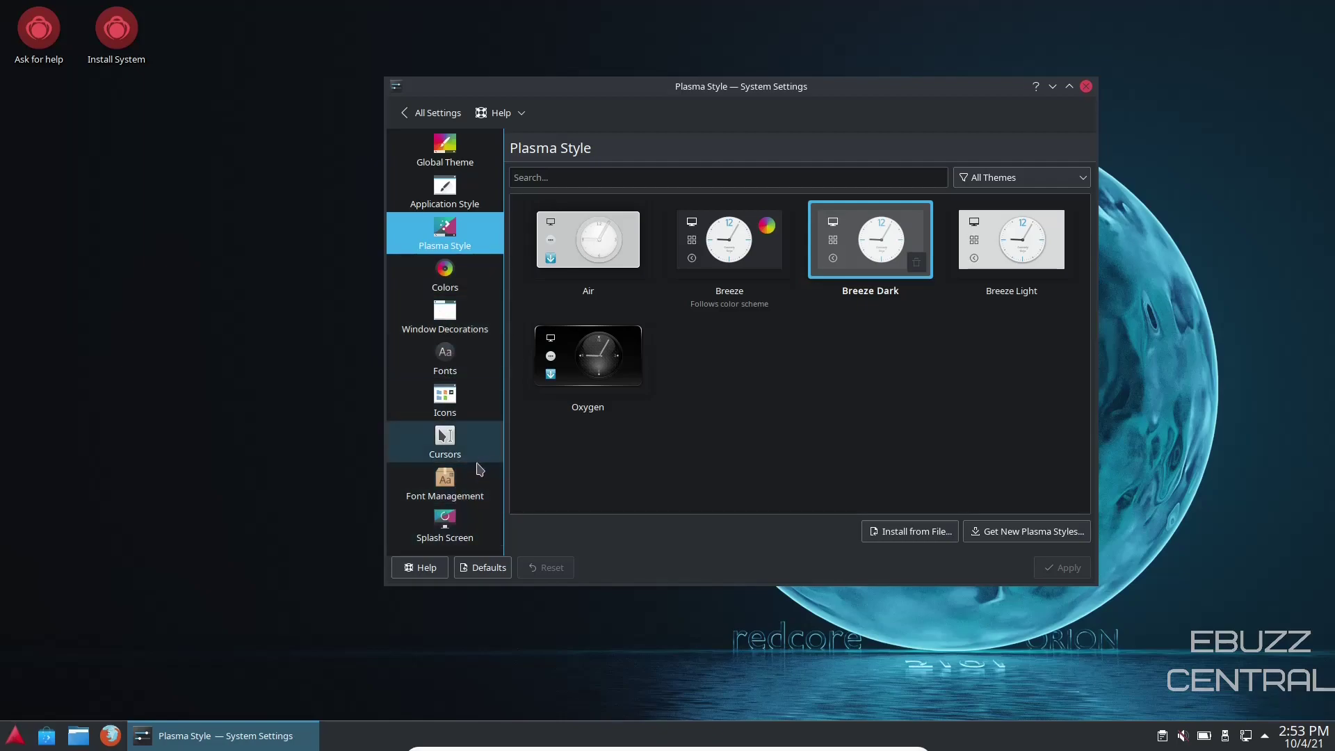
left_click(406, 122)
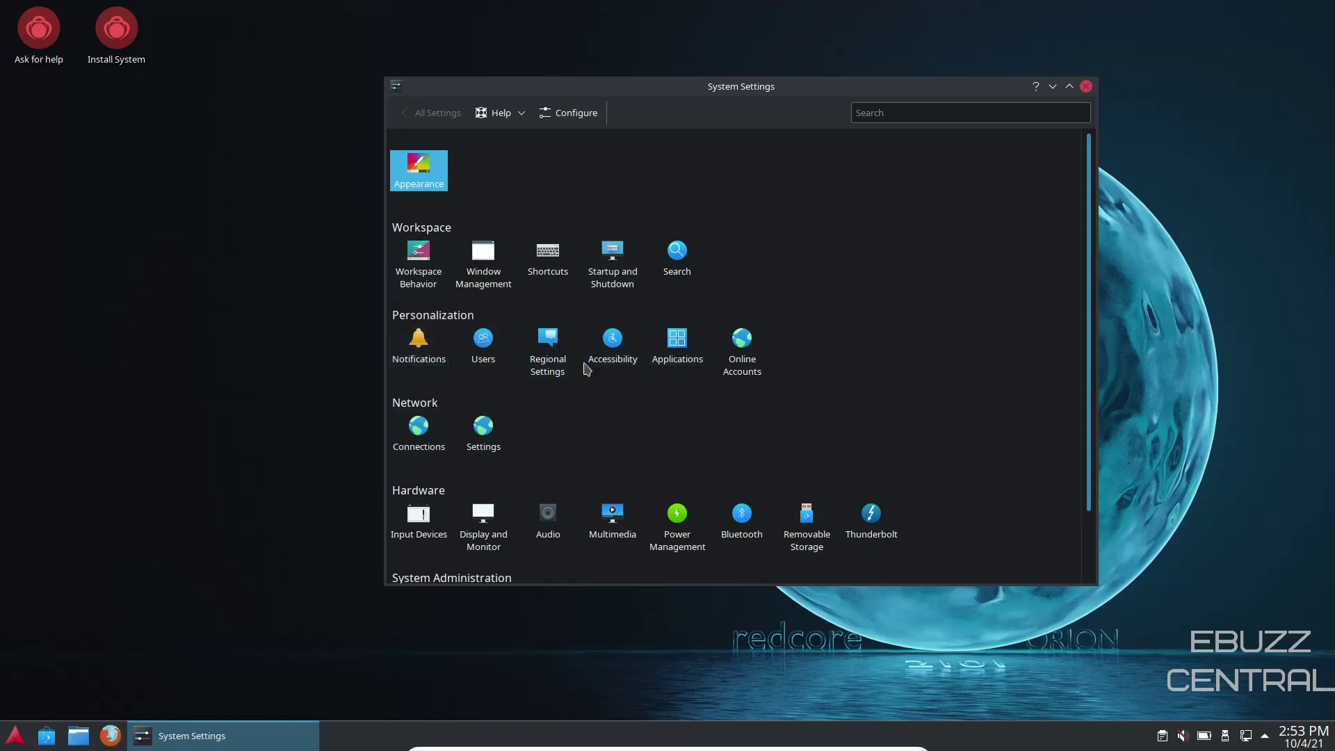
scroll(561, 390, "down", 1)
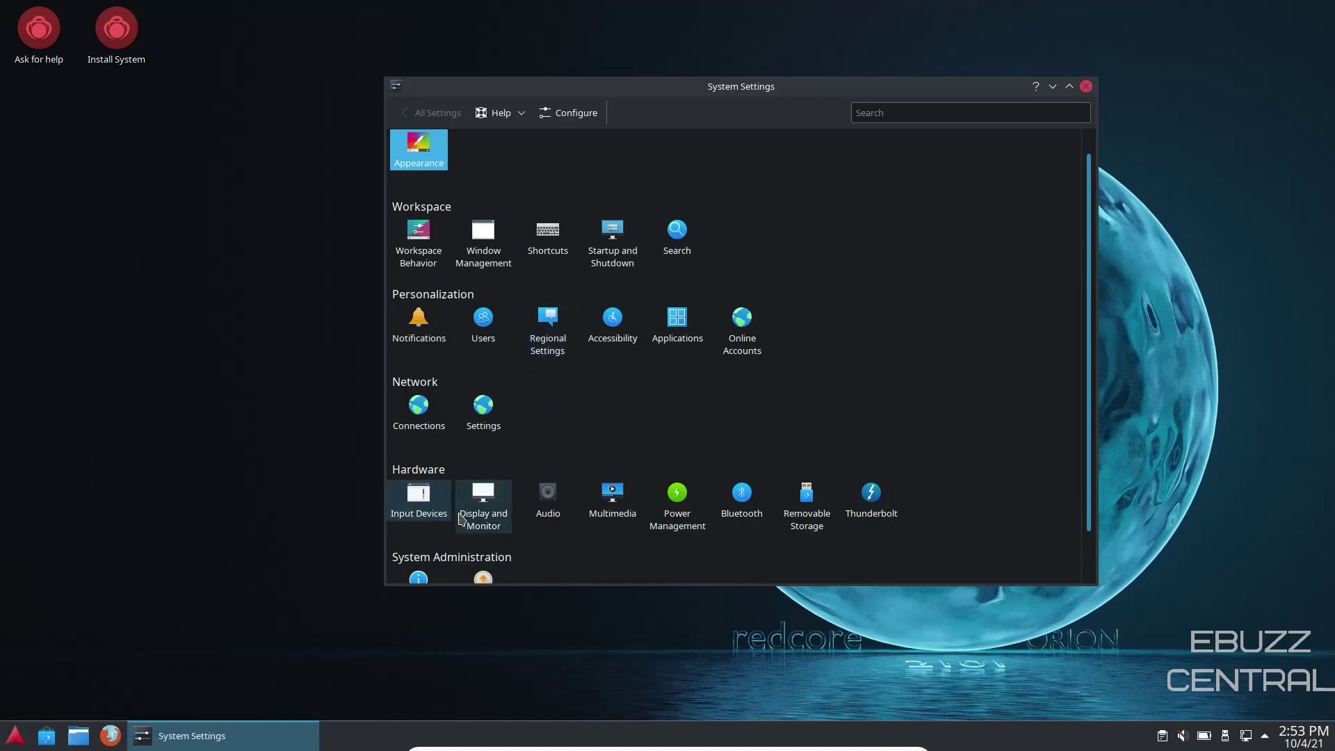
scroll(695, 503, "down", 2)
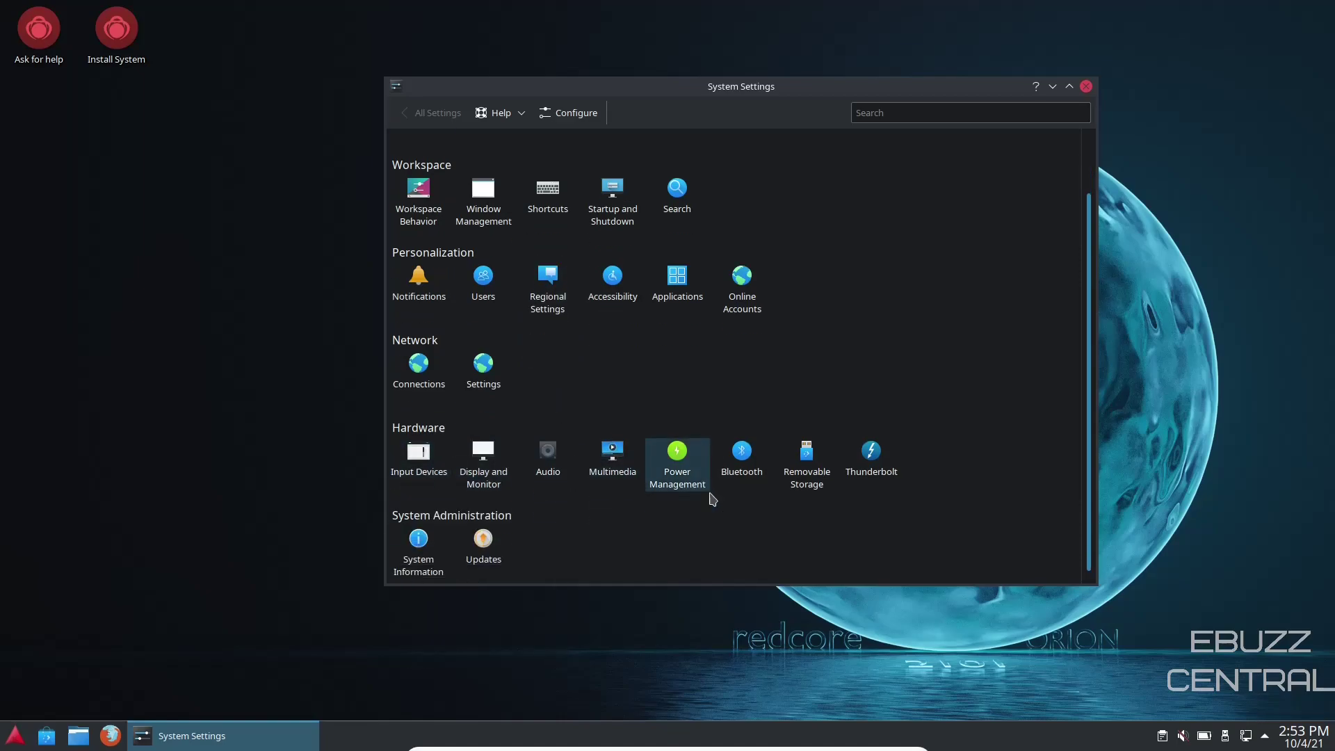
Step: Review the system information (Plasma 5.21.5, kernel 5.11.22-redcore, Ryzen 5 5500U), then close System Settings
left_click(407, 556)
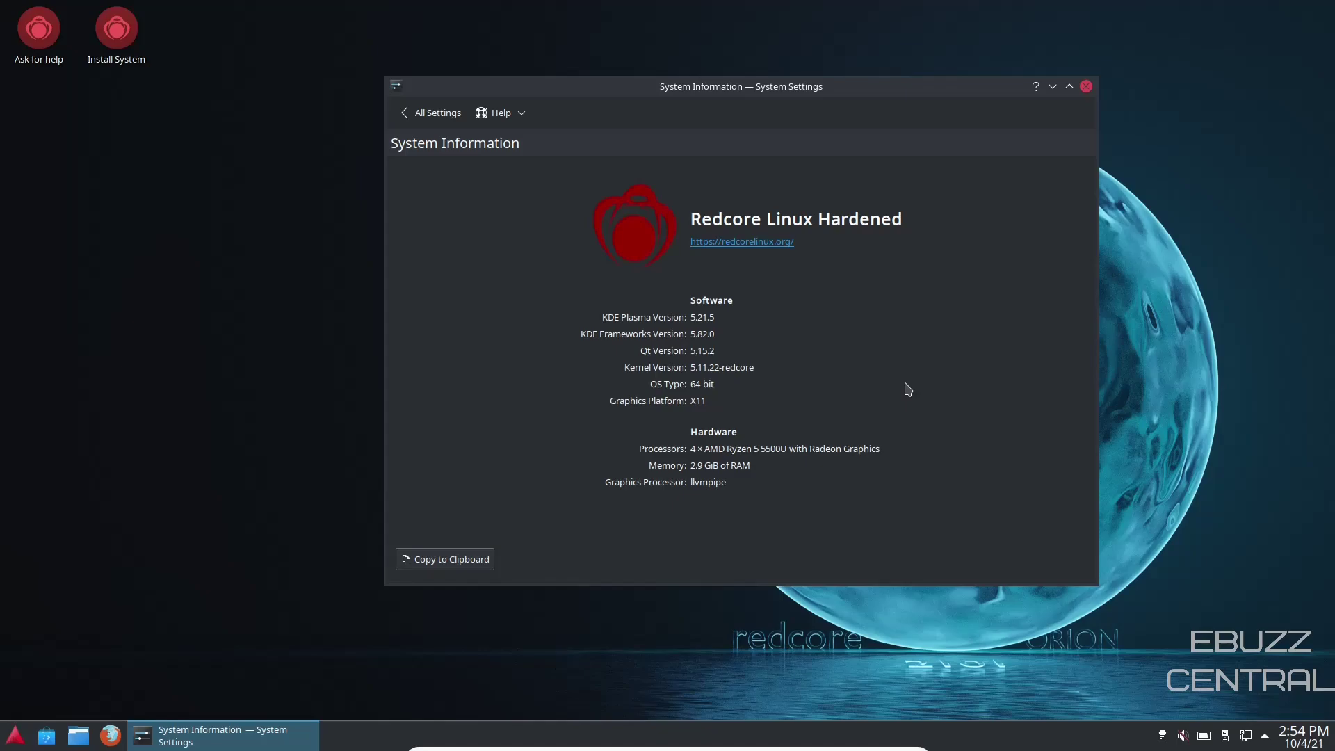
left_click(1087, 87)
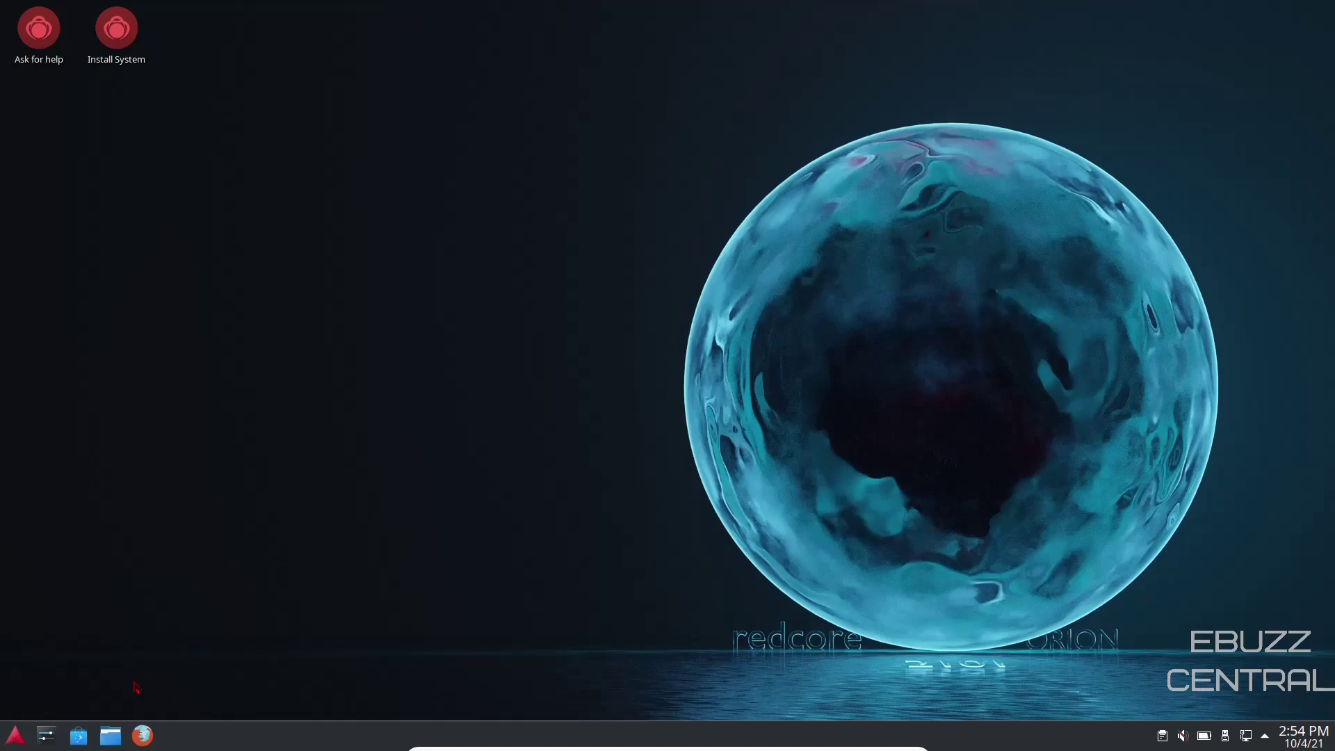
Step: Browse the application menu's categories, ending on Office with the LibreOffice apps listed
left_click(19, 741)
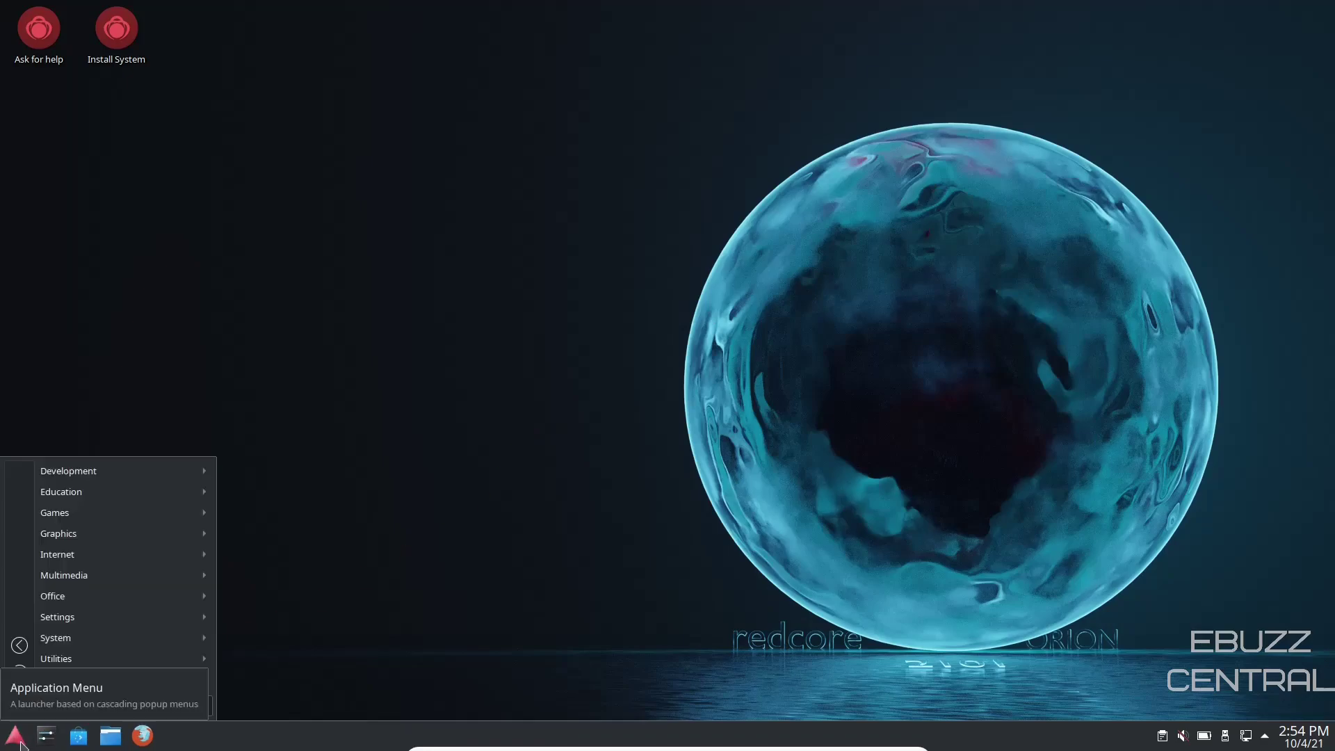
mouse_move(103, 475)
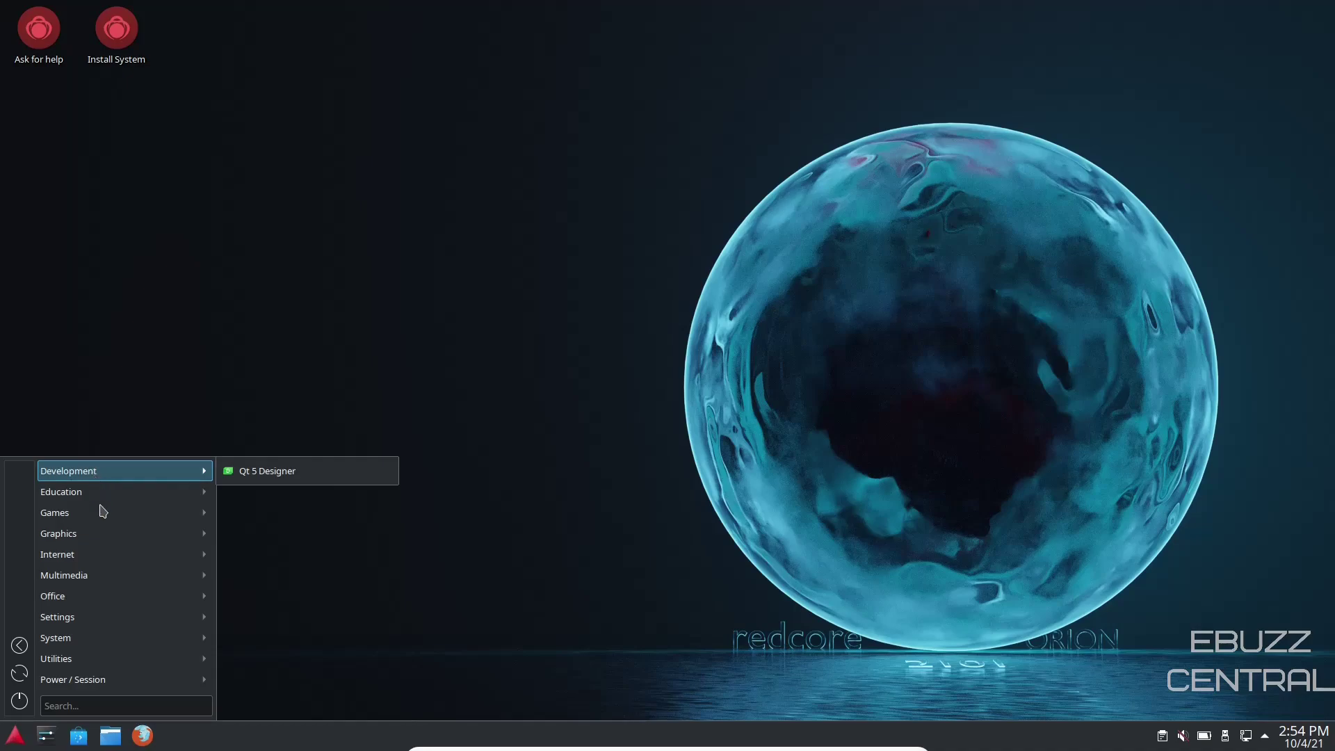
mouse_move(85, 502)
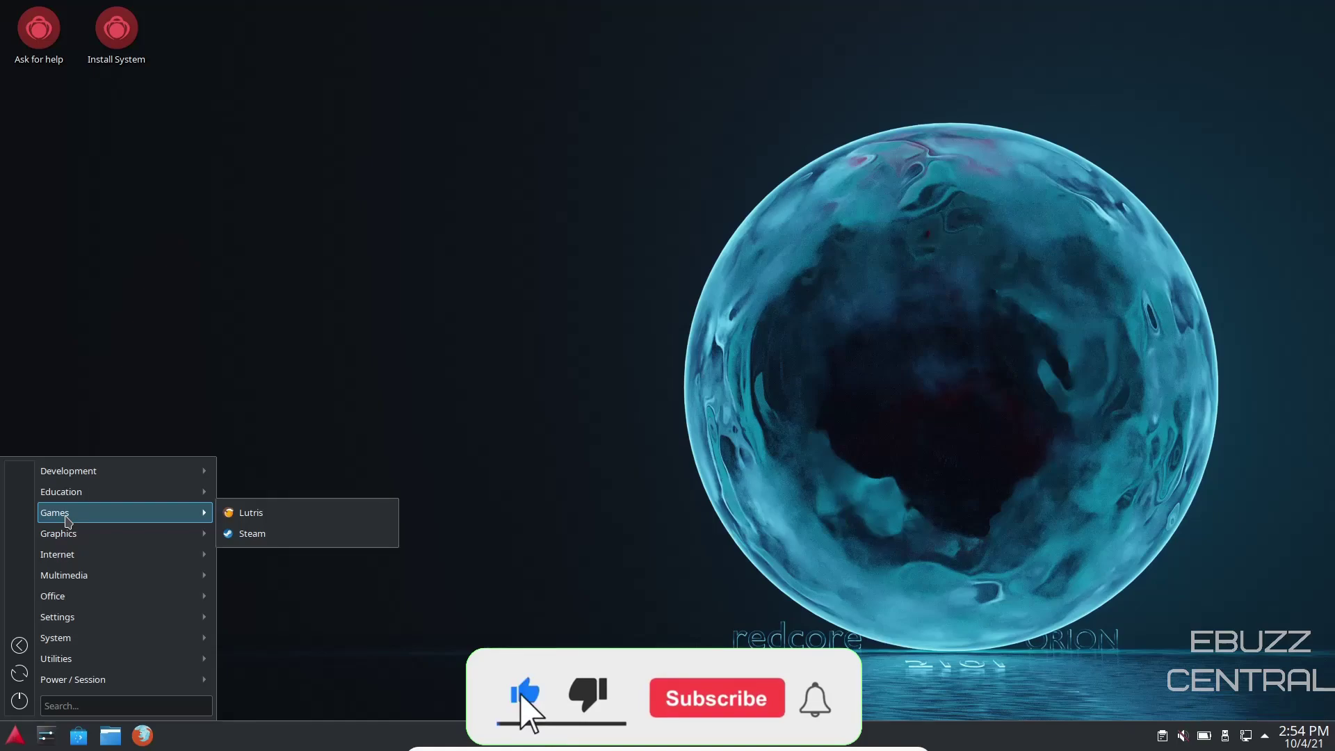
mouse_move(62, 540)
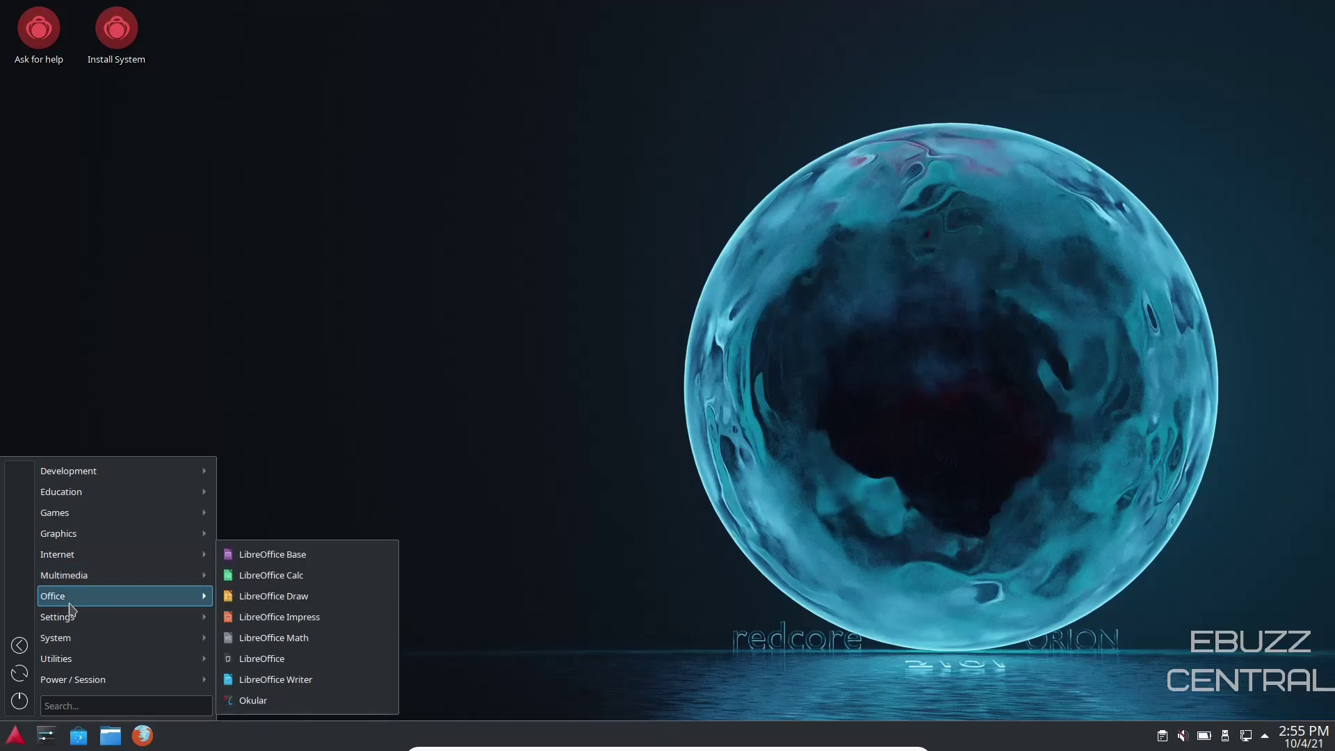
Step: Launch LibreOffice, view its About dialog showing version 7.1.3.2, then dismiss it
left_click(272, 661)
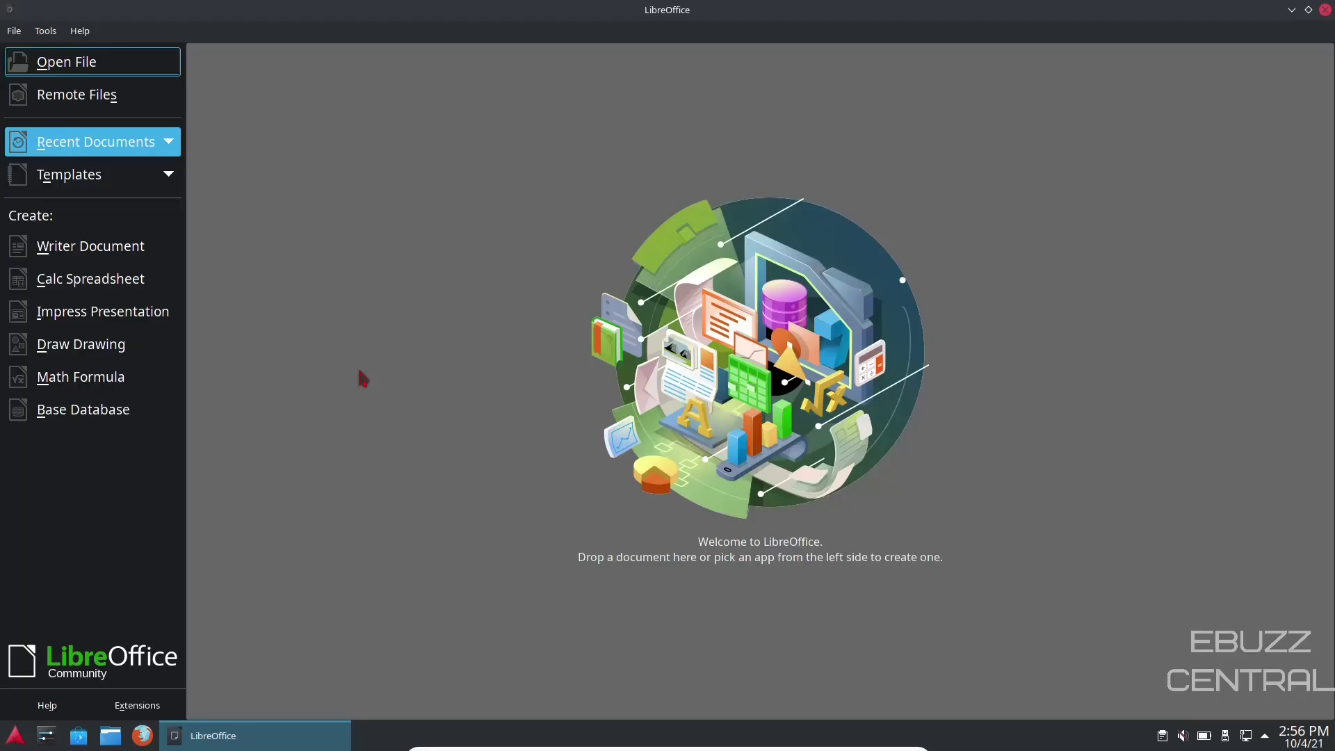
left_click(87, 35)
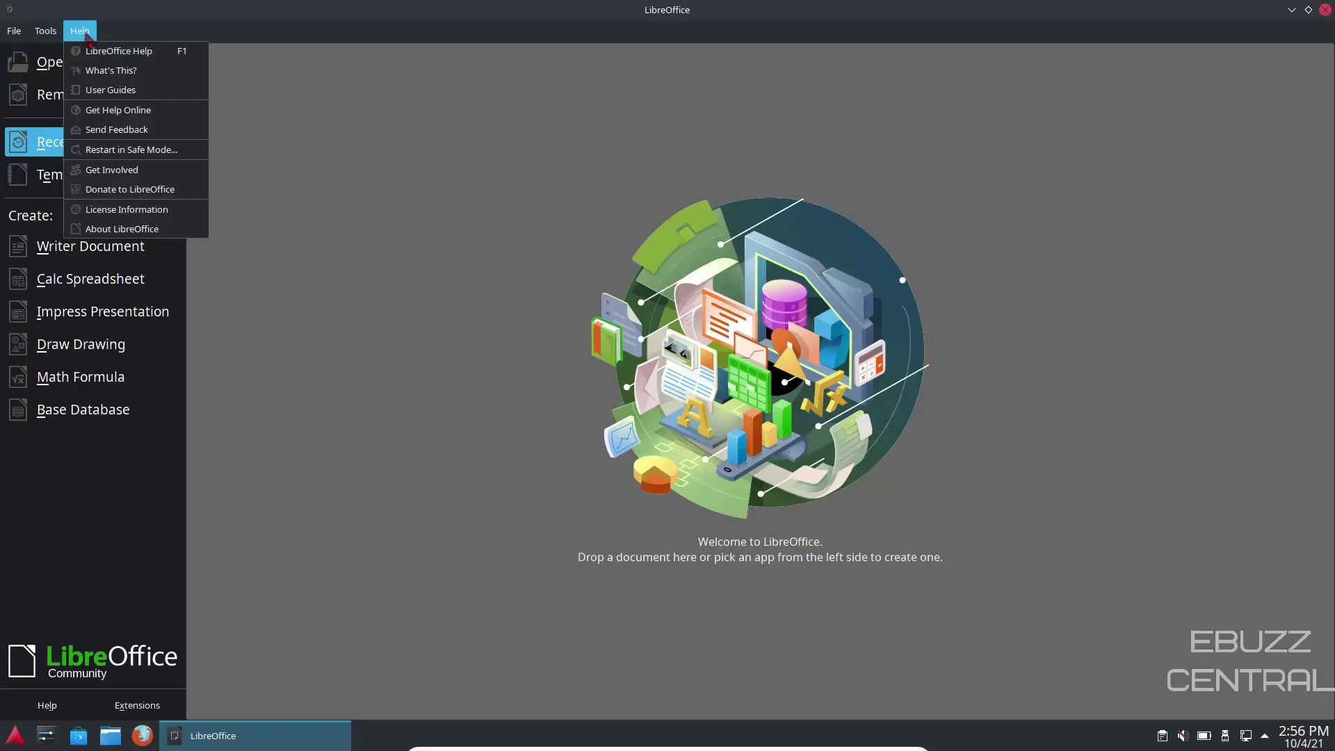
left_click(111, 233)
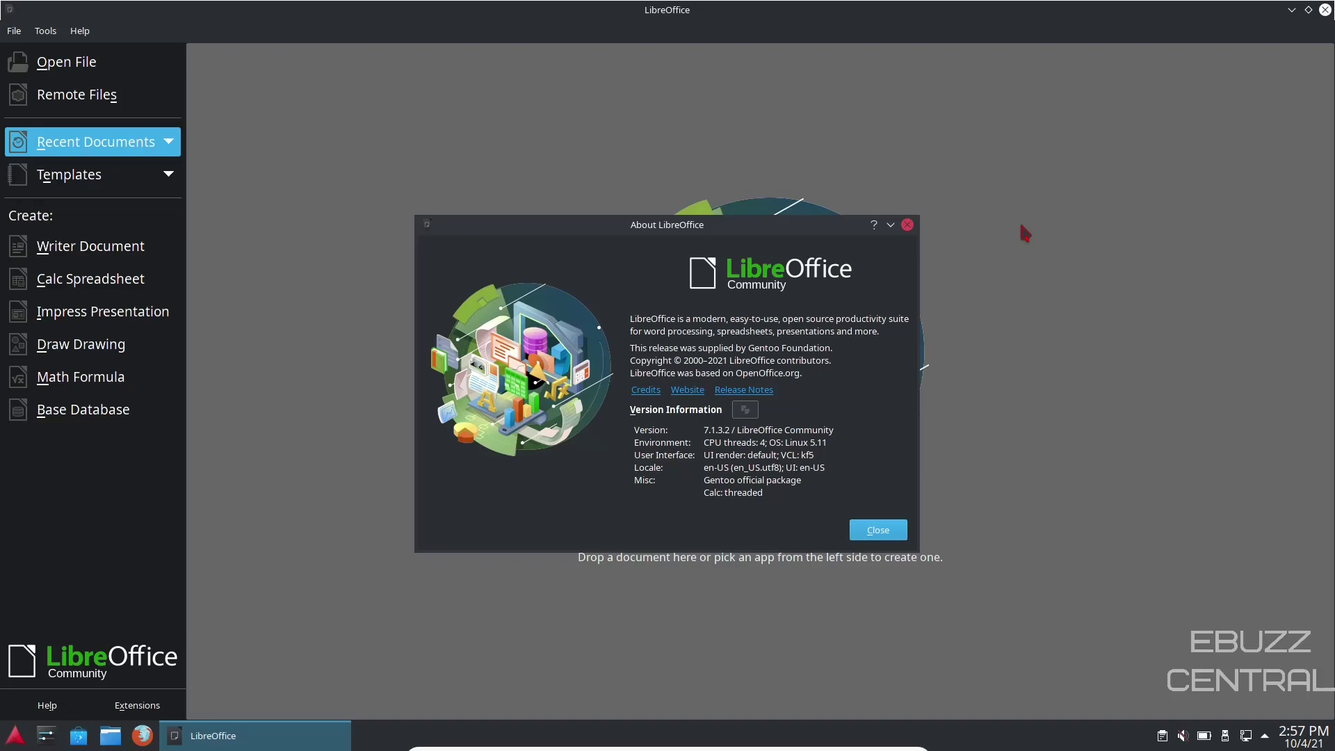
key("Escape")
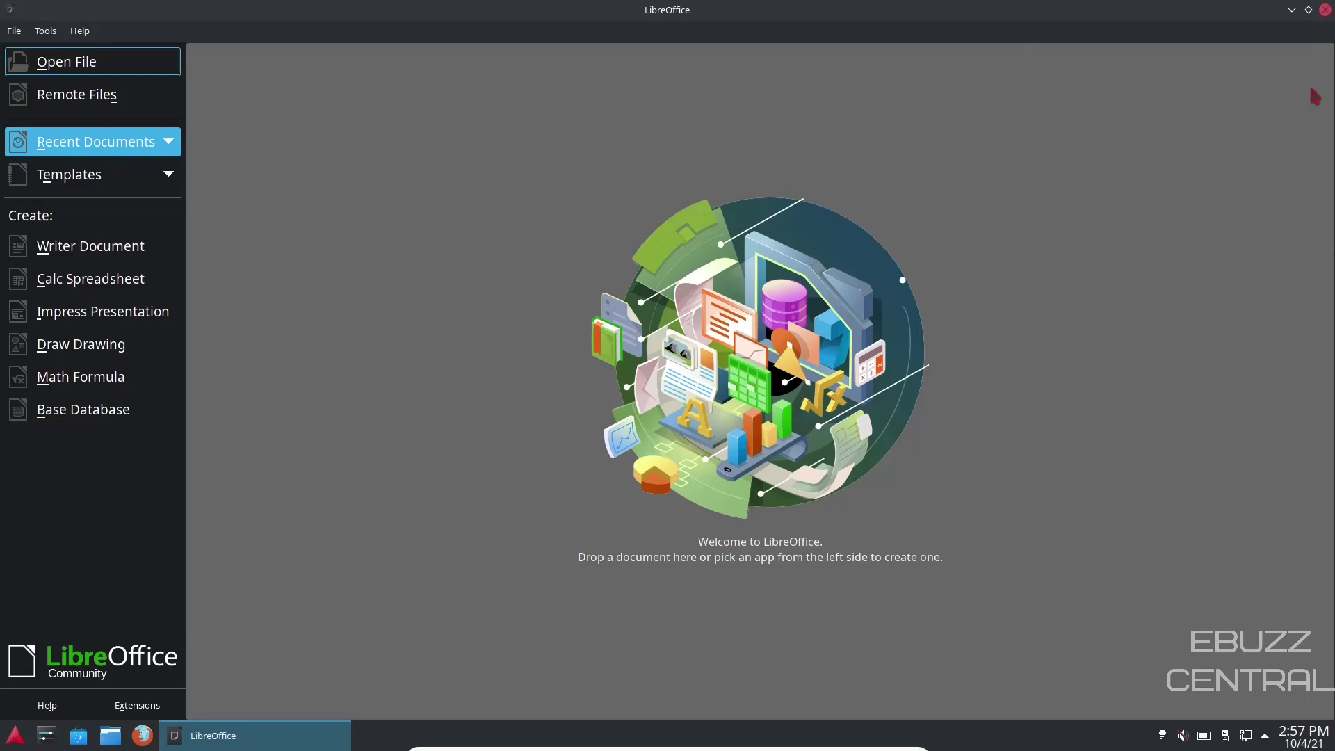
Step: Close LibreOffice and launch Konsole from the application menu's System group
left_click(1325, 10)
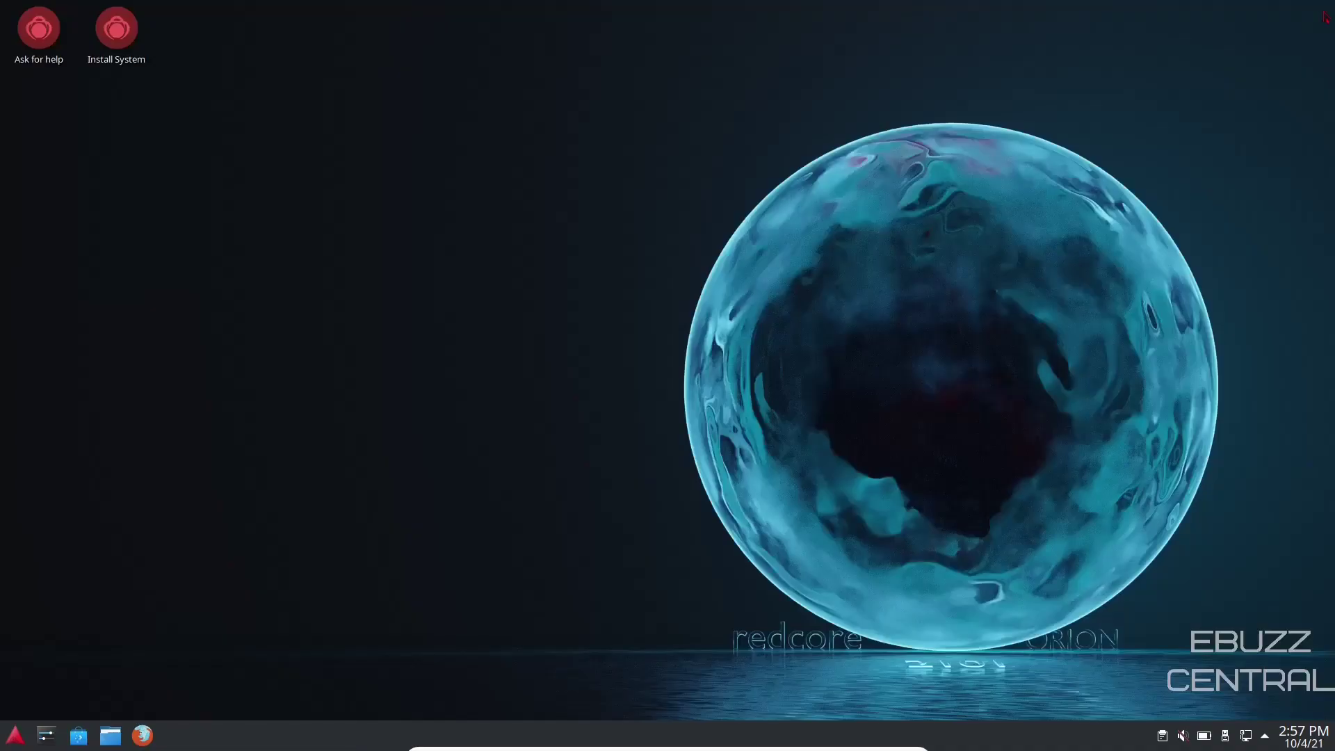
left_click(15, 735)
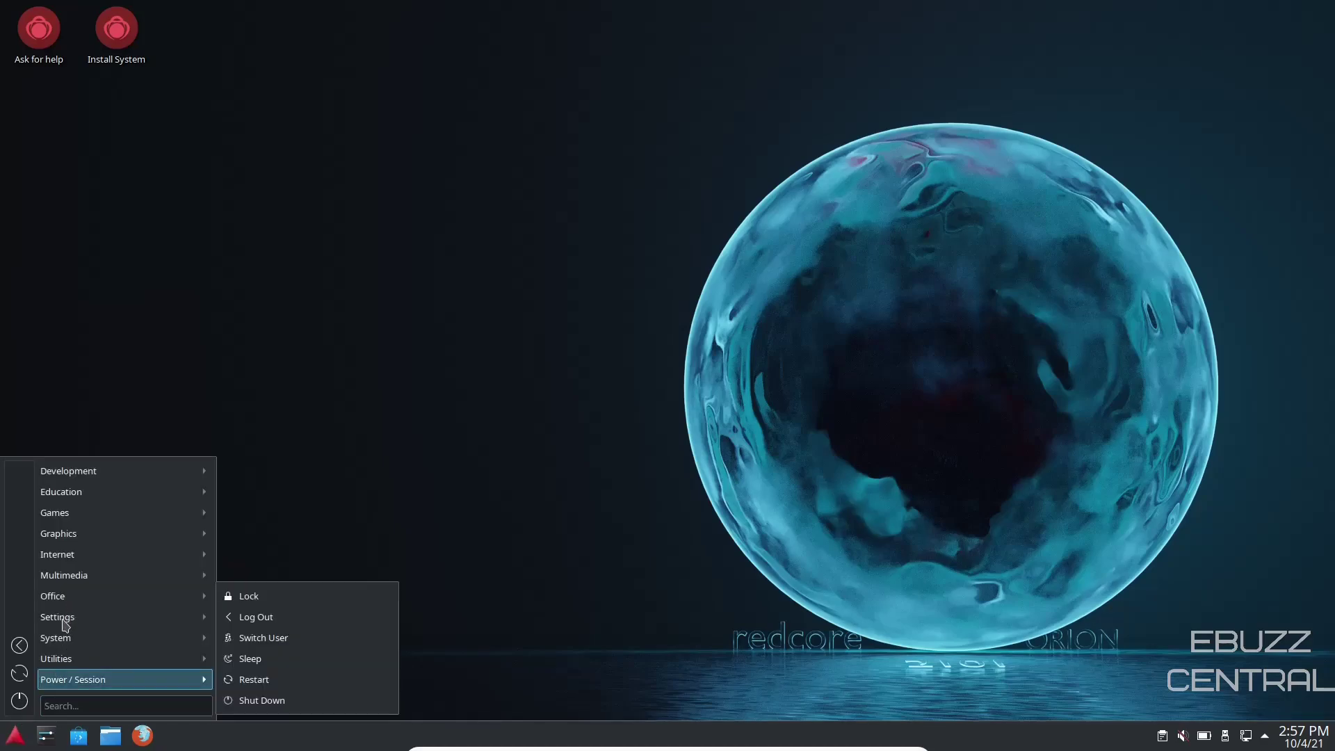
mouse_move(55, 624)
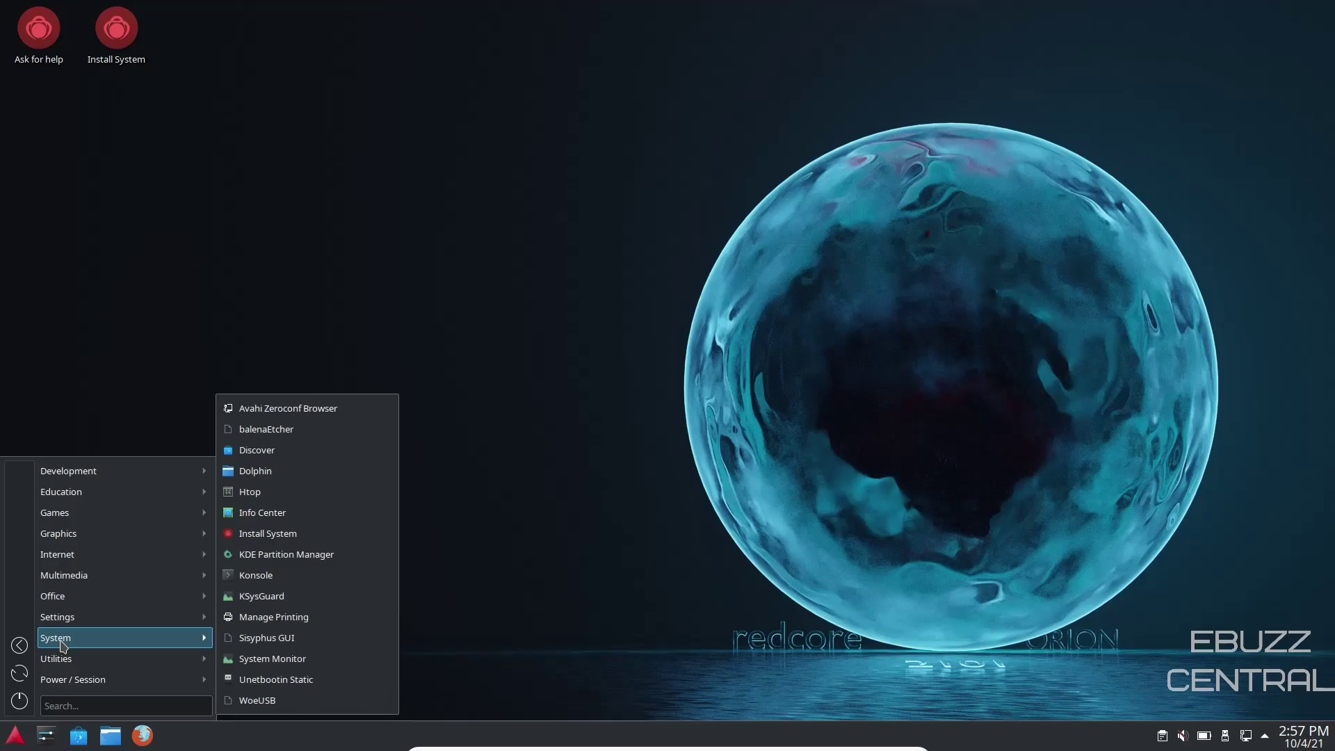
left_click(255, 576)
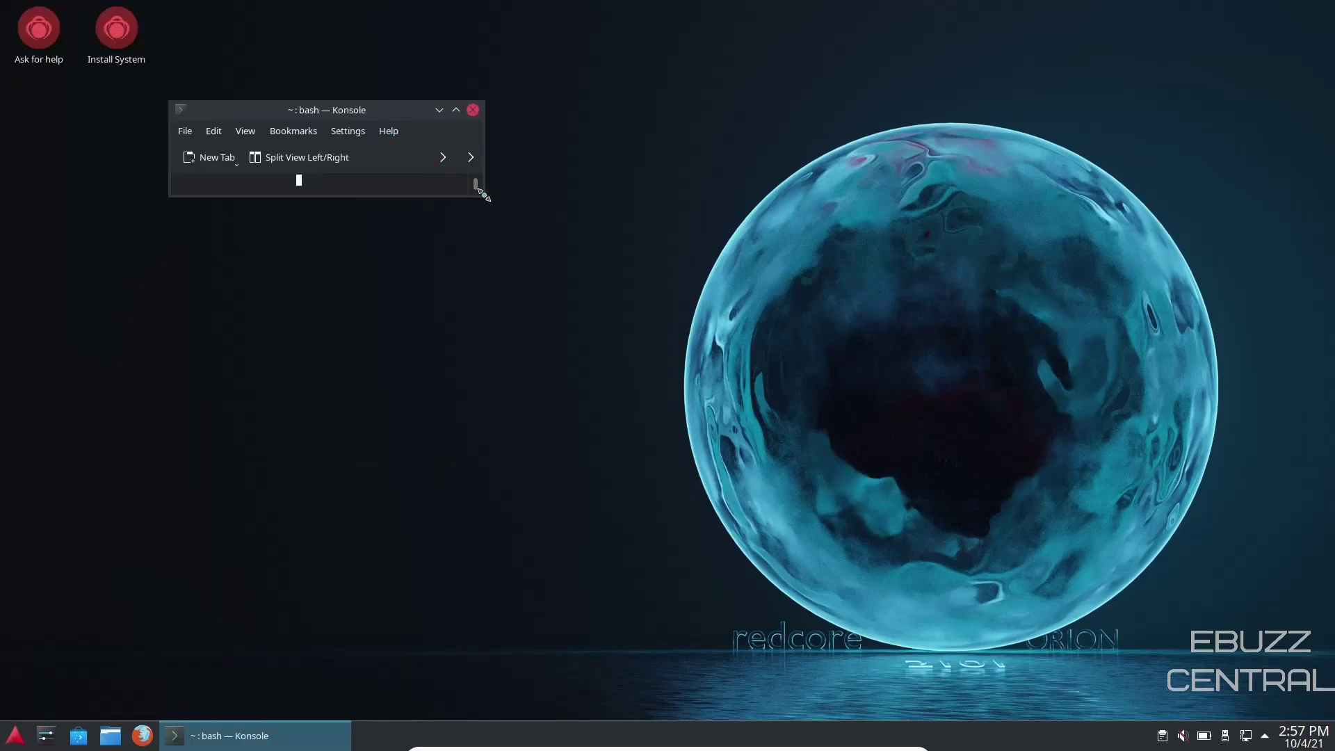
Step: Enlarge the Konsole window, run htop, and maximize the terminal to show more processes
left_click_drag(484, 196, 718, 439)
type("htop")
key("Return")
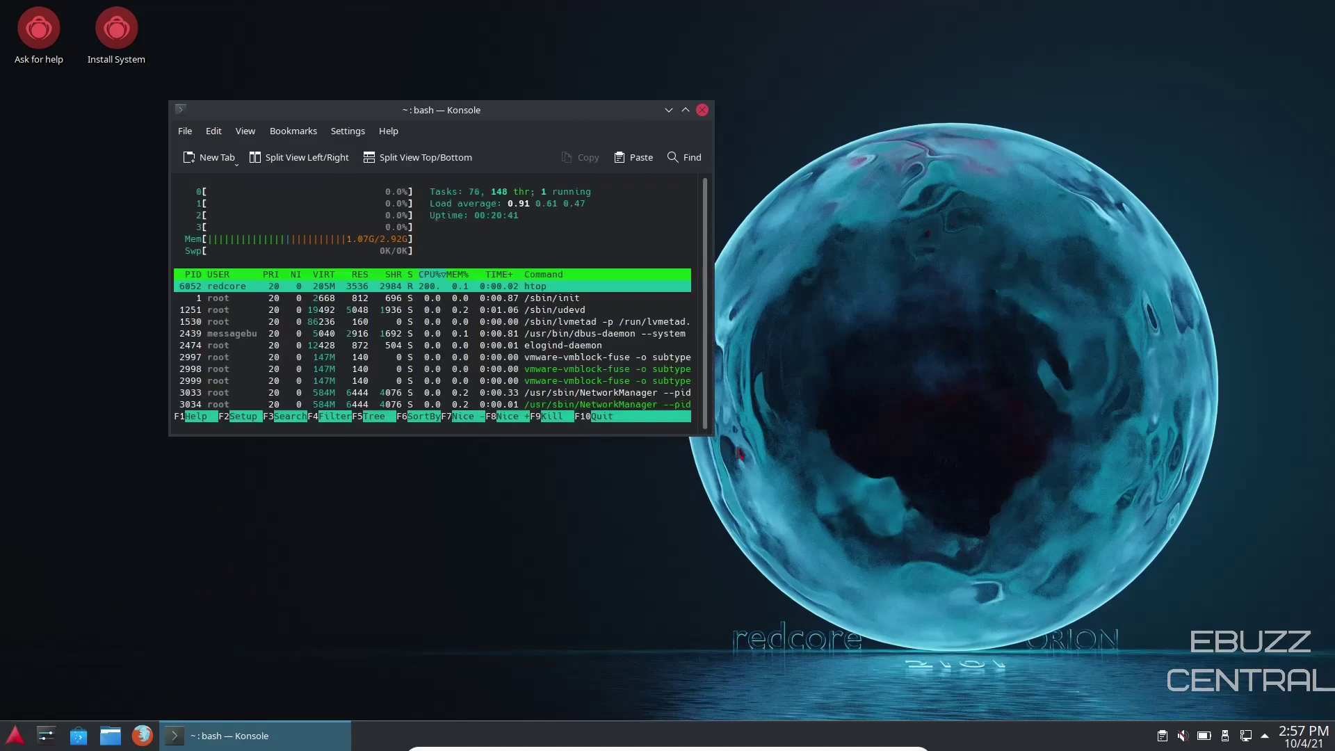
left_click(686, 110)
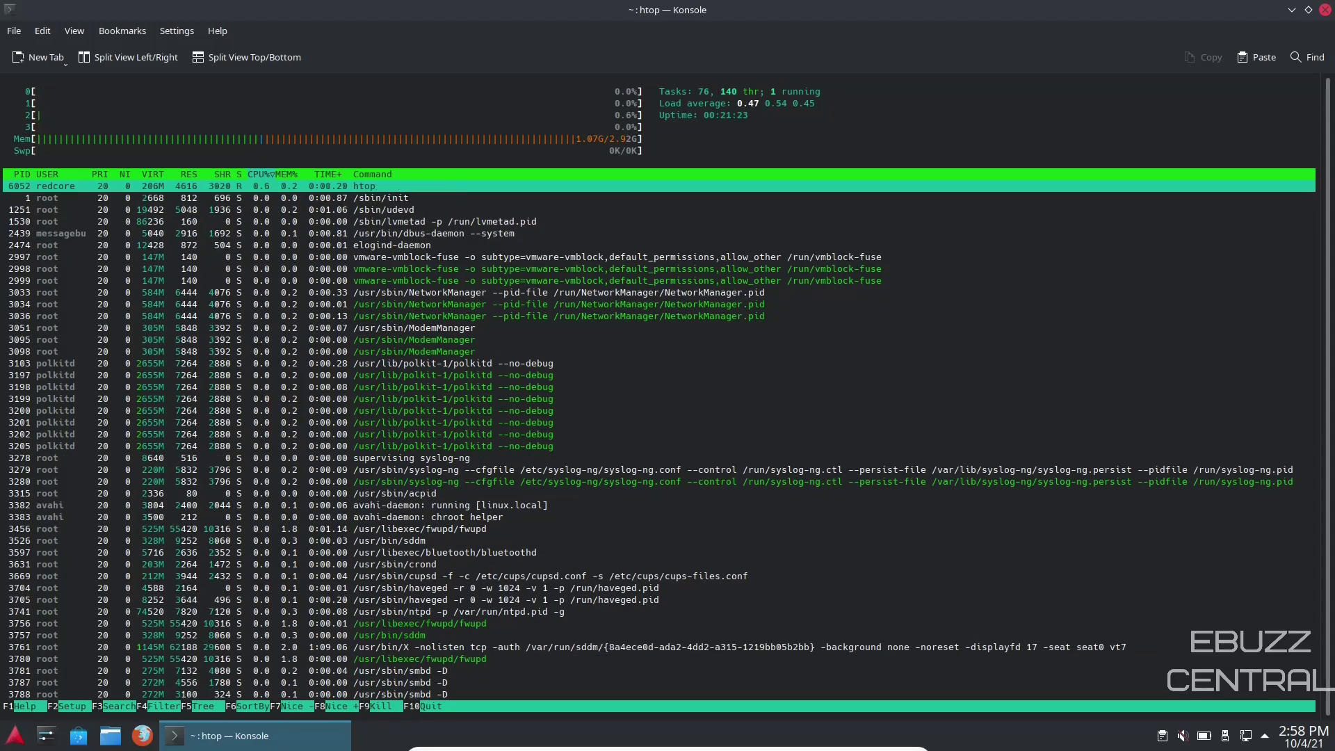
left_click(1325, 11)
key("Return")
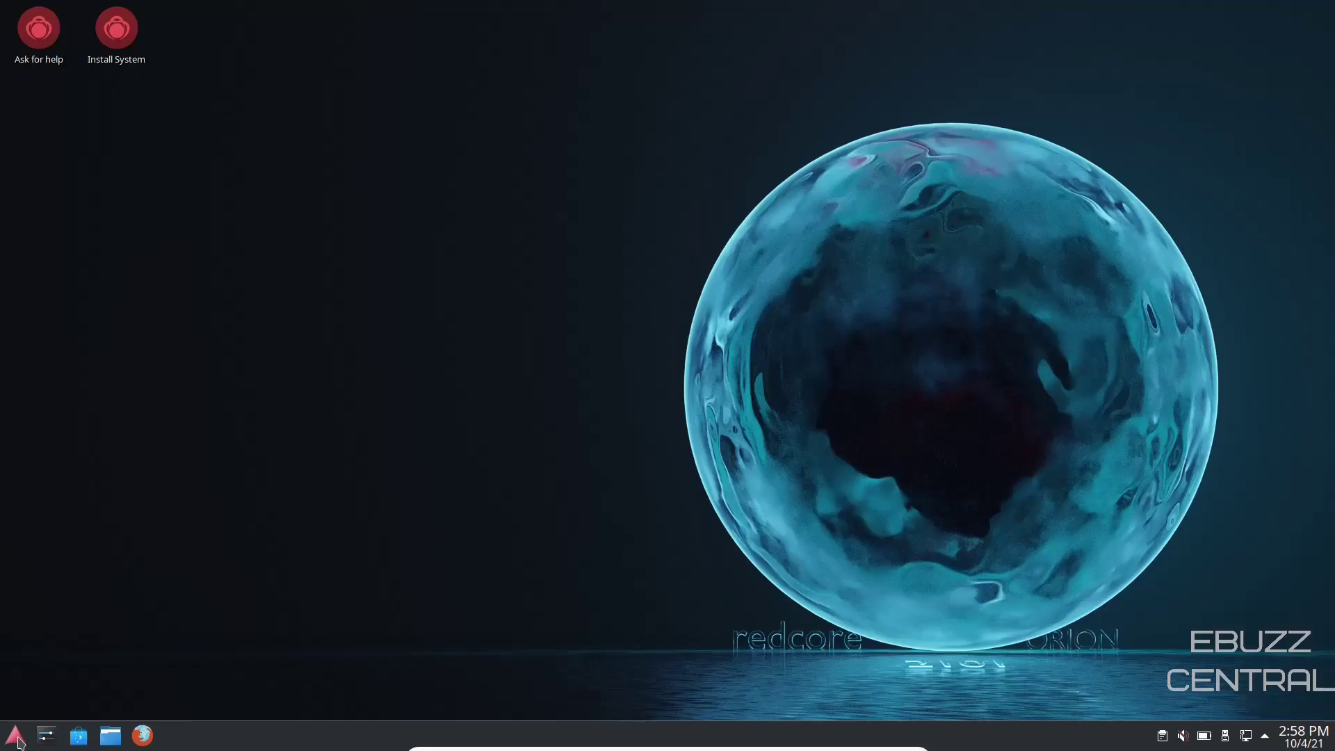
left_click(15, 737)
mouse_move(79, 661)
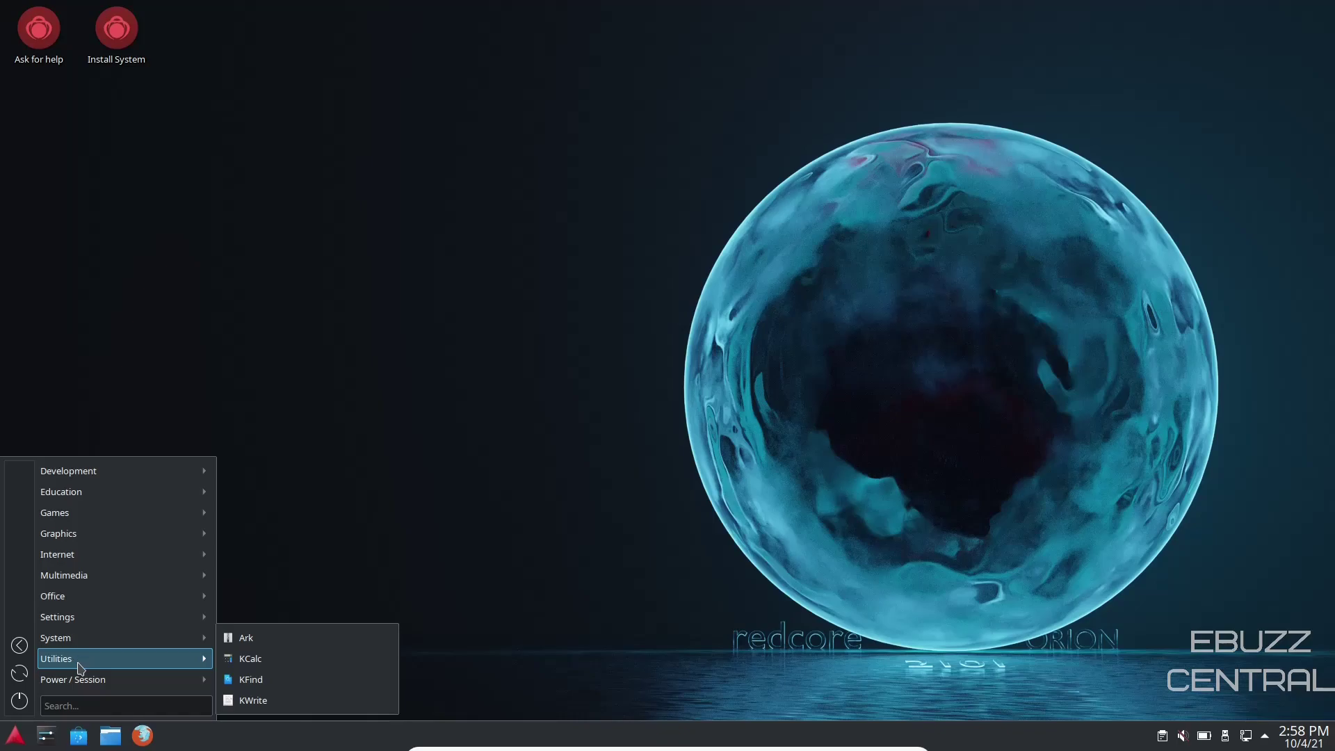
mouse_move(89, 689)
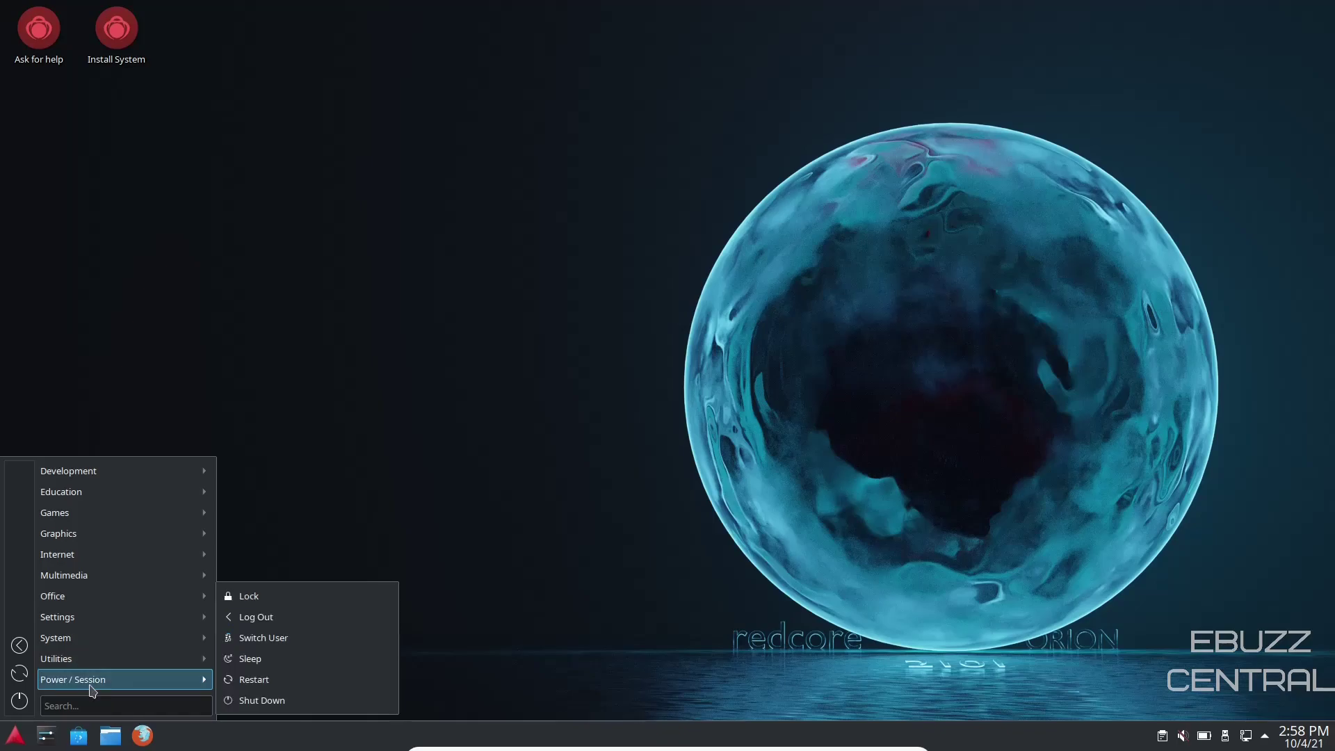
left_click(564, 272)
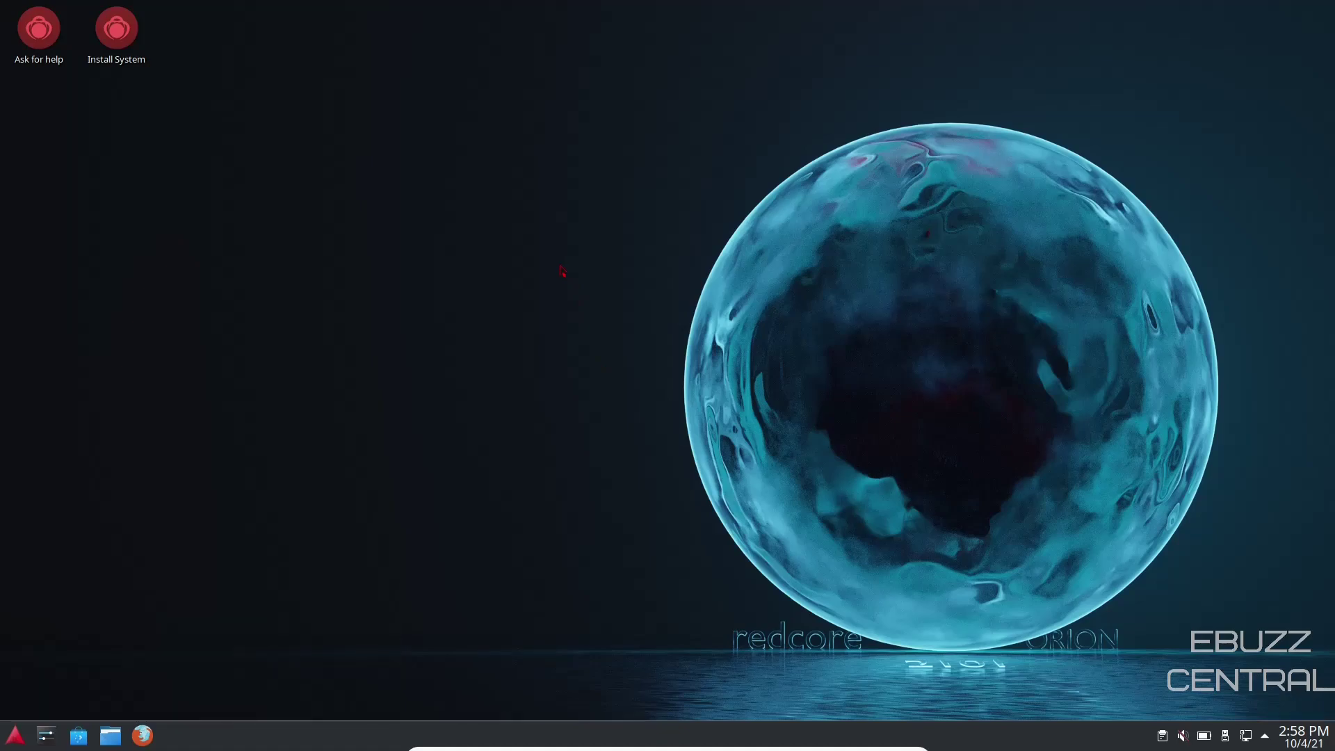